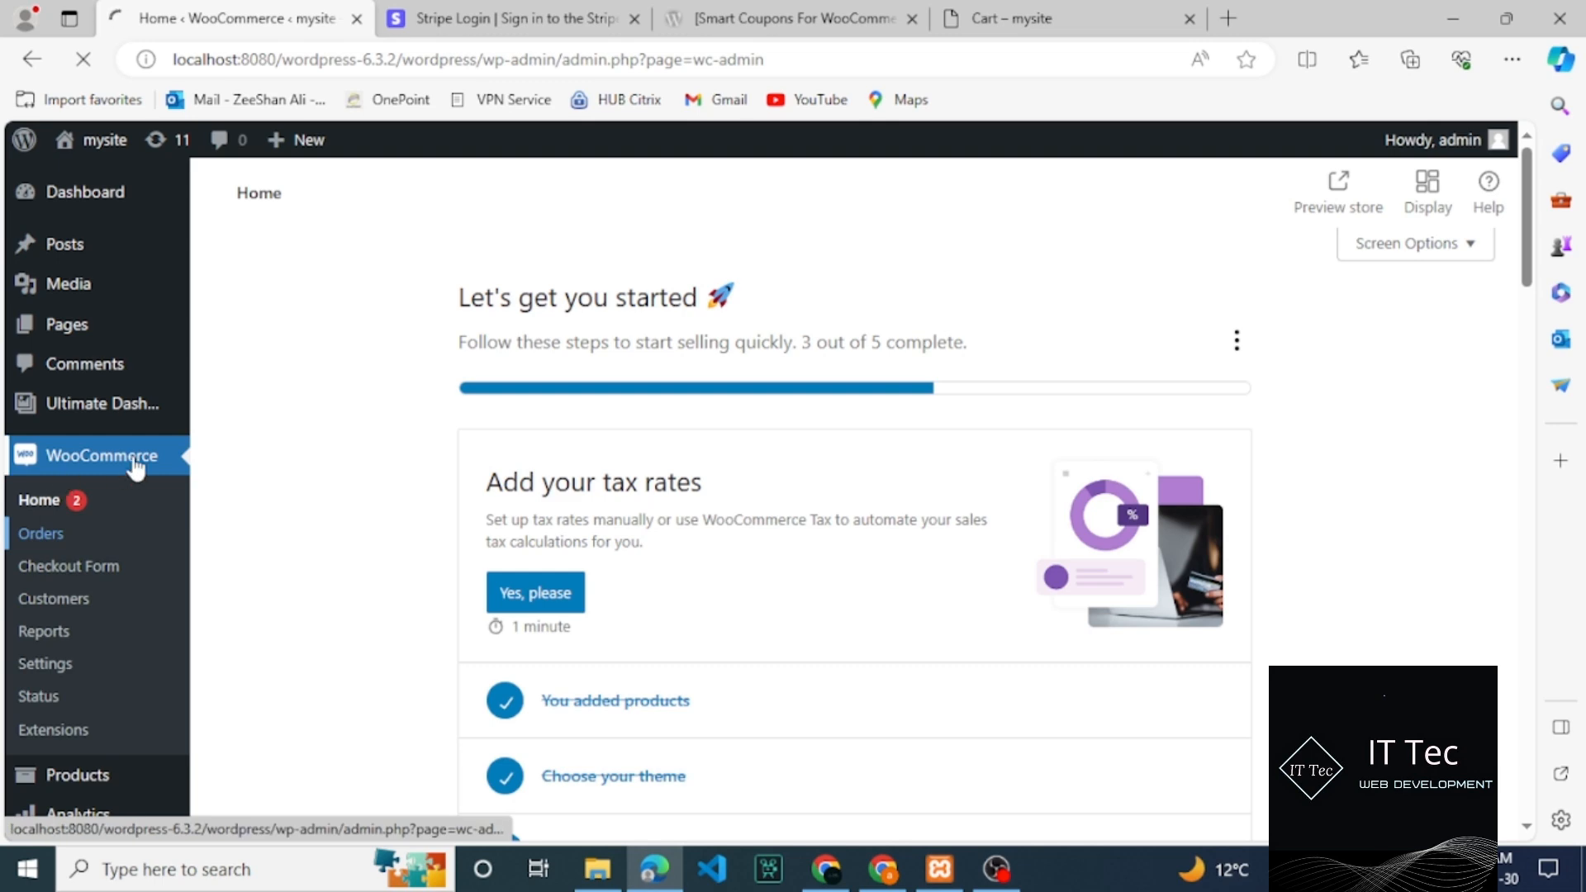
# - Open the on-hold order from the WooCommerce orders list and dismiss the Ultimate Dashboard migration notices
pyautogui.click(53, 541)
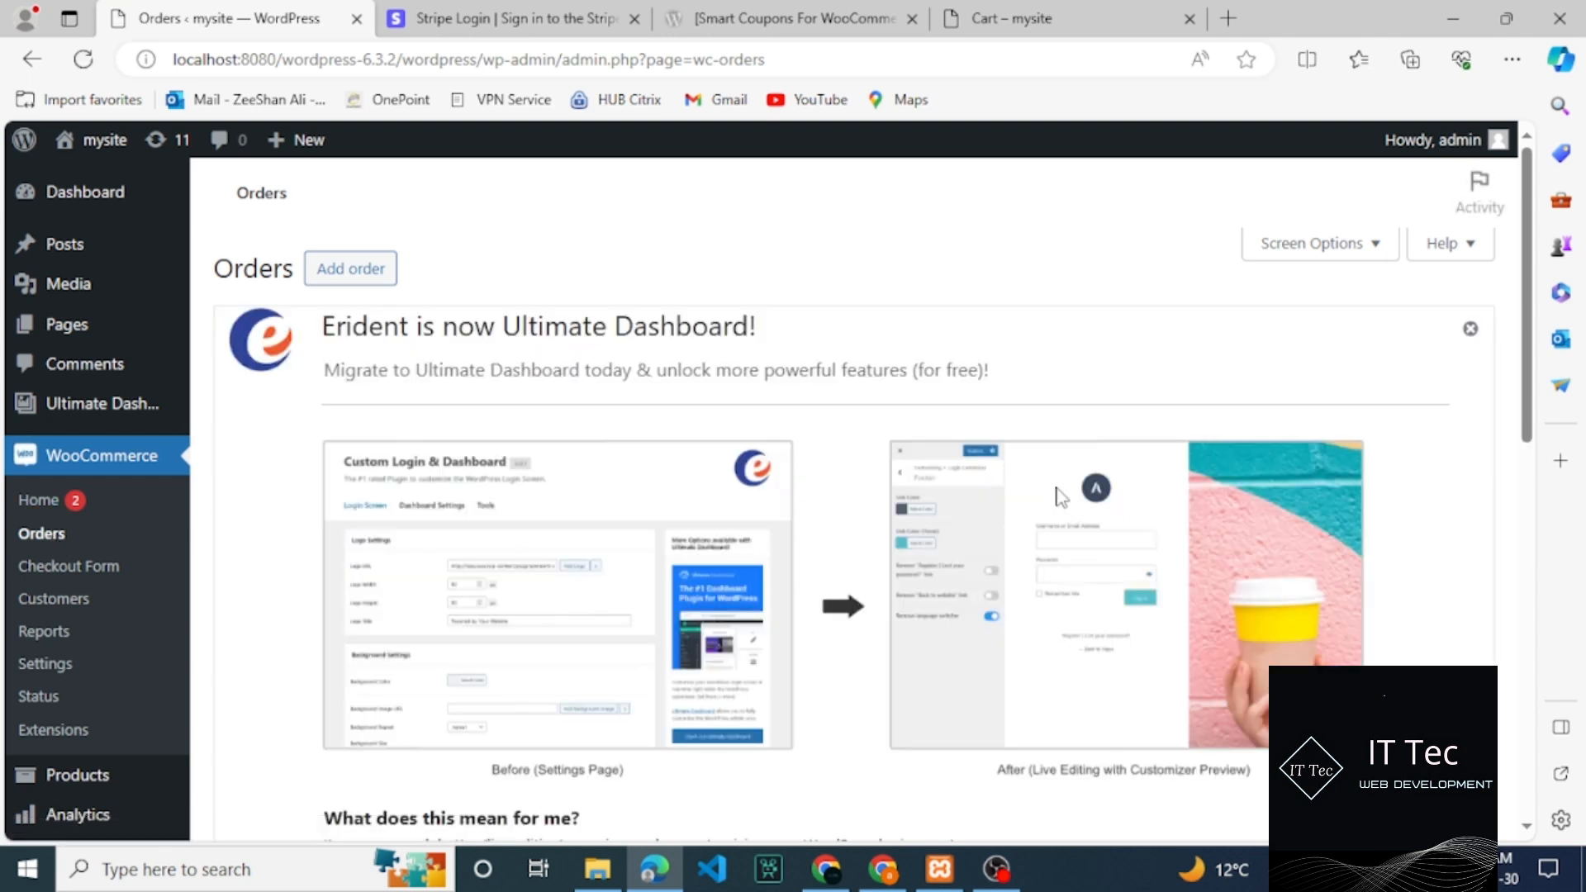
pyautogui.click(1471, 329)
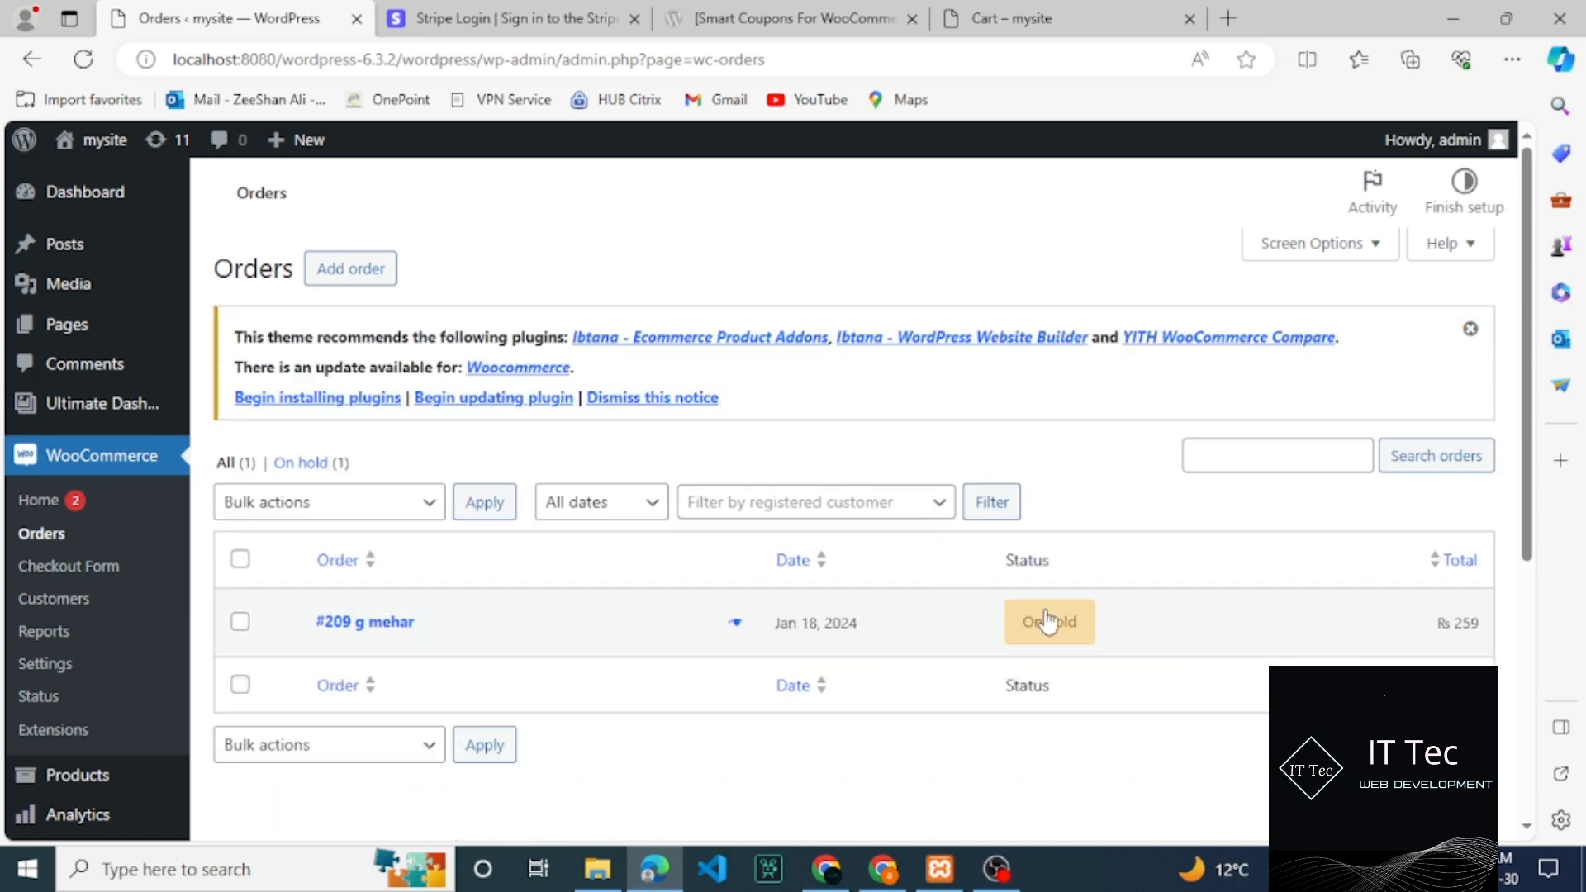
pyautogui.moveTo(1037, 638)
pyautogui.click(1033, 640)
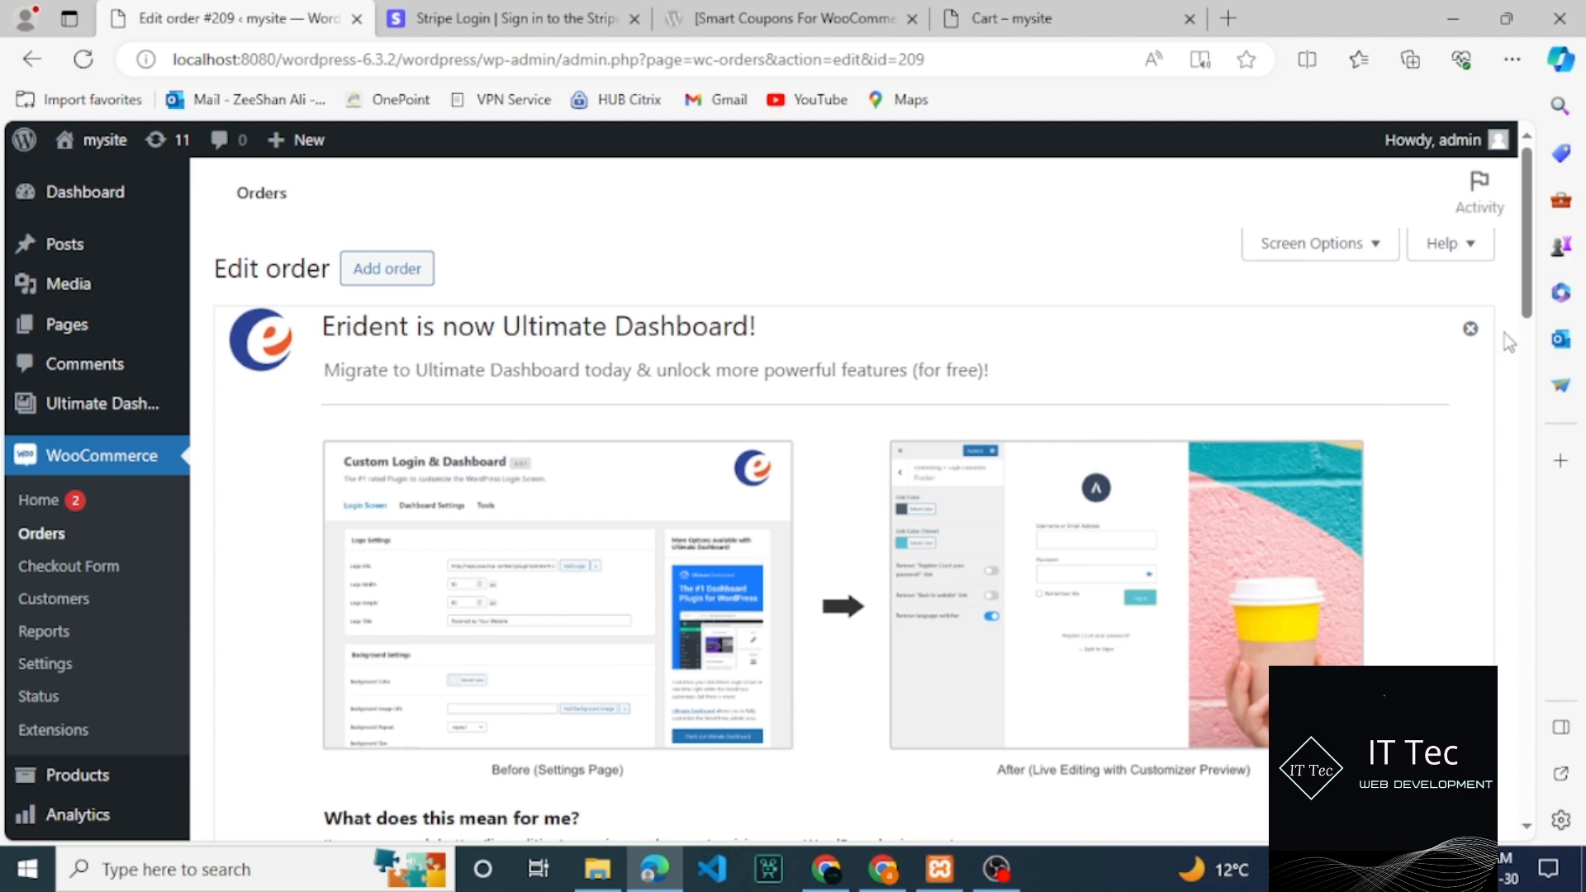
pyautogui.click(1471, 329)
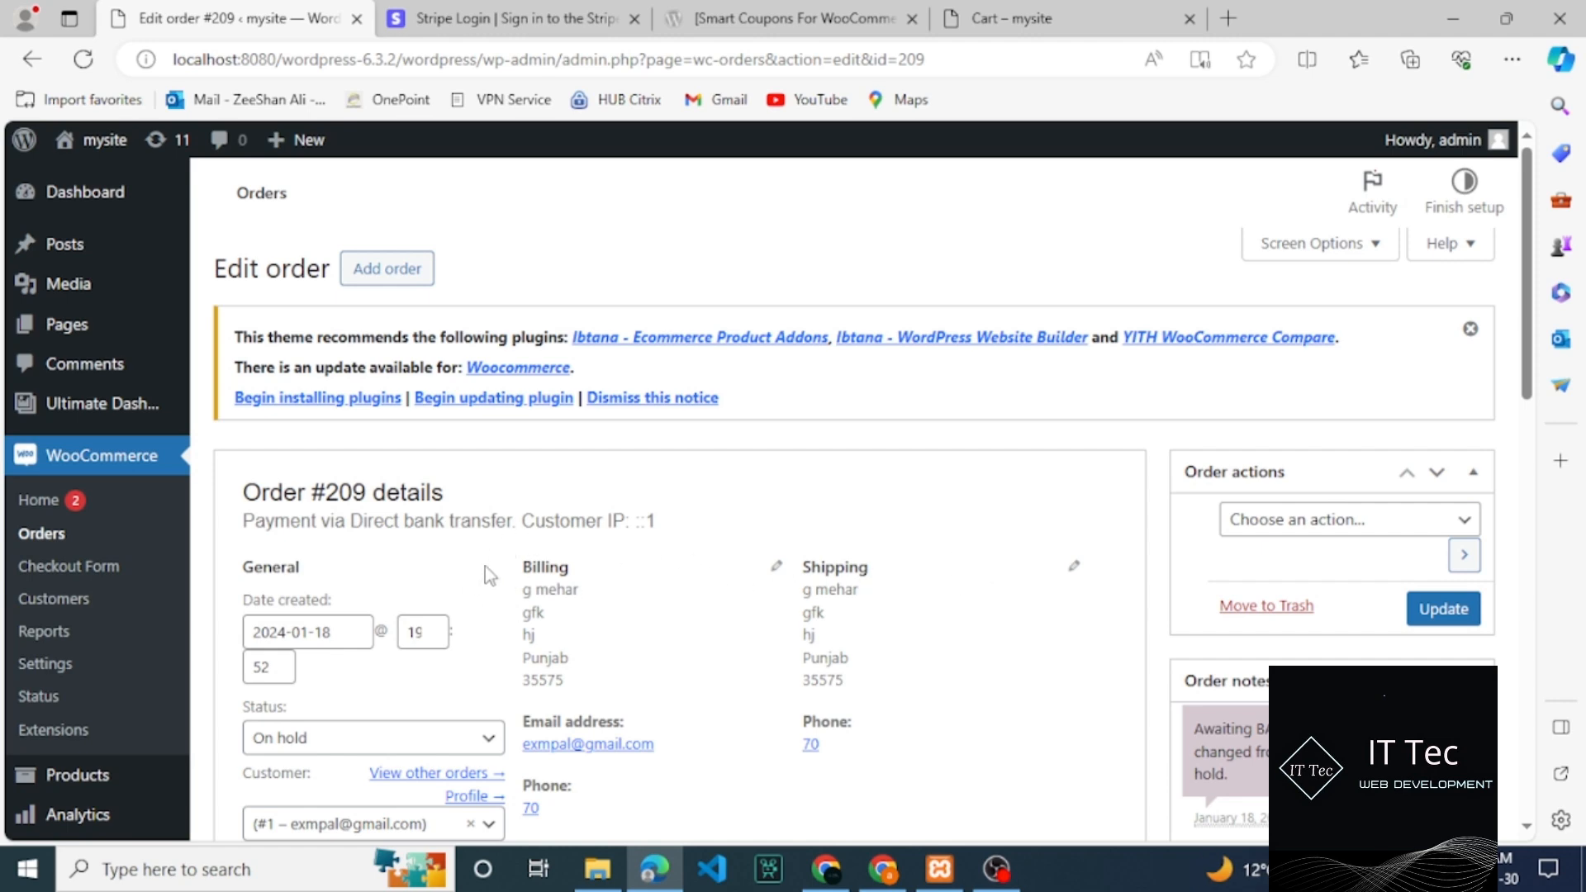
# - Start a refund for the order's items
pyautogui.moveTo(1535, 318); pyautogui.dragTo(1539, 503)
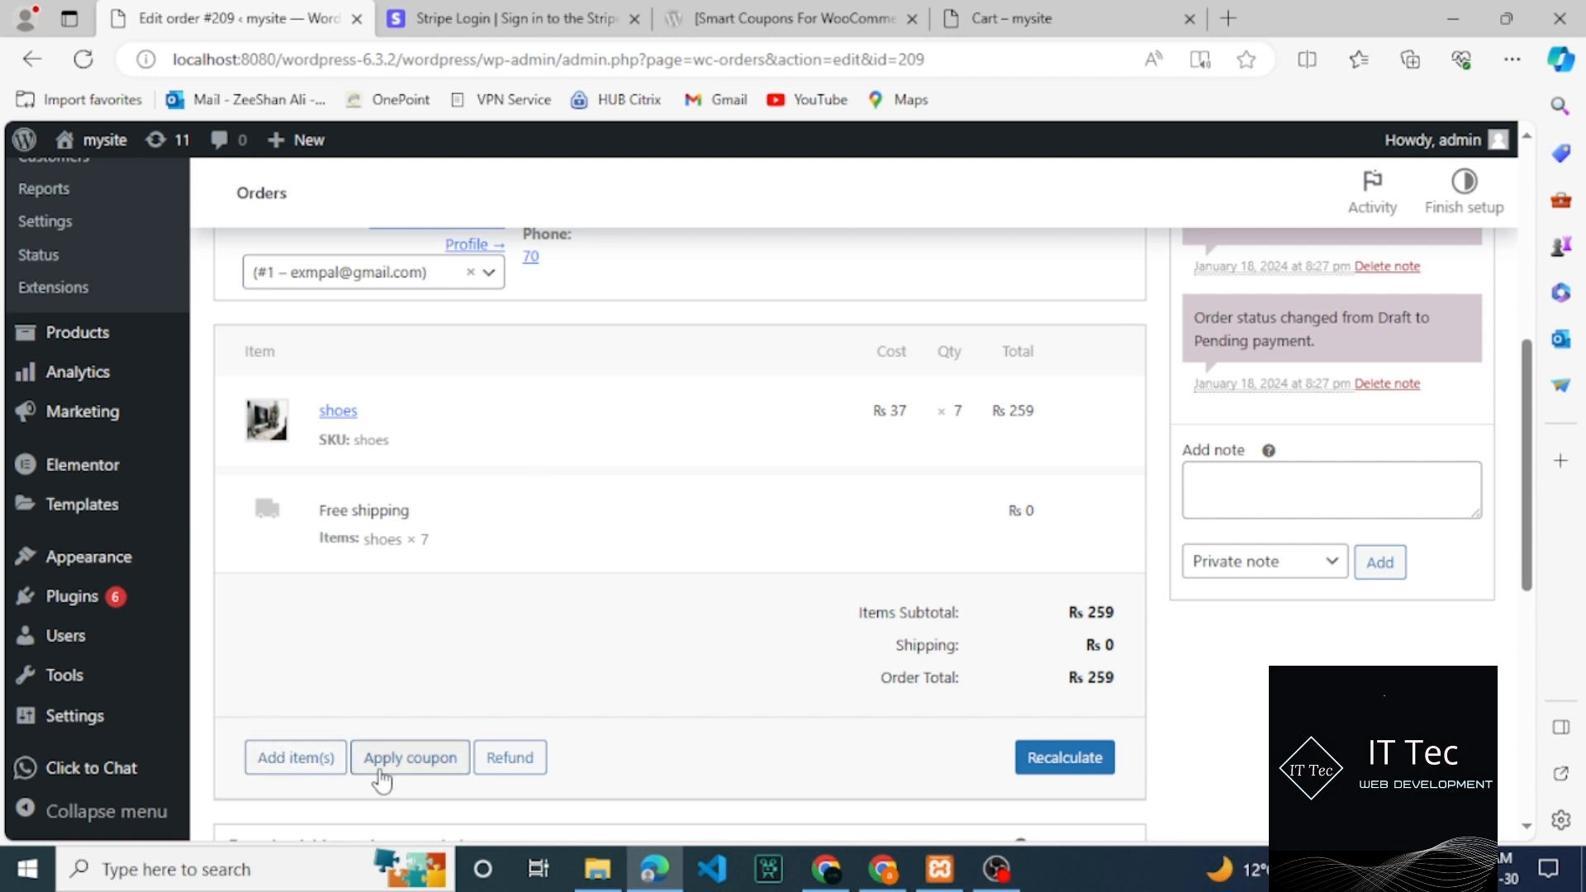
pyautogui.click(509, 758)
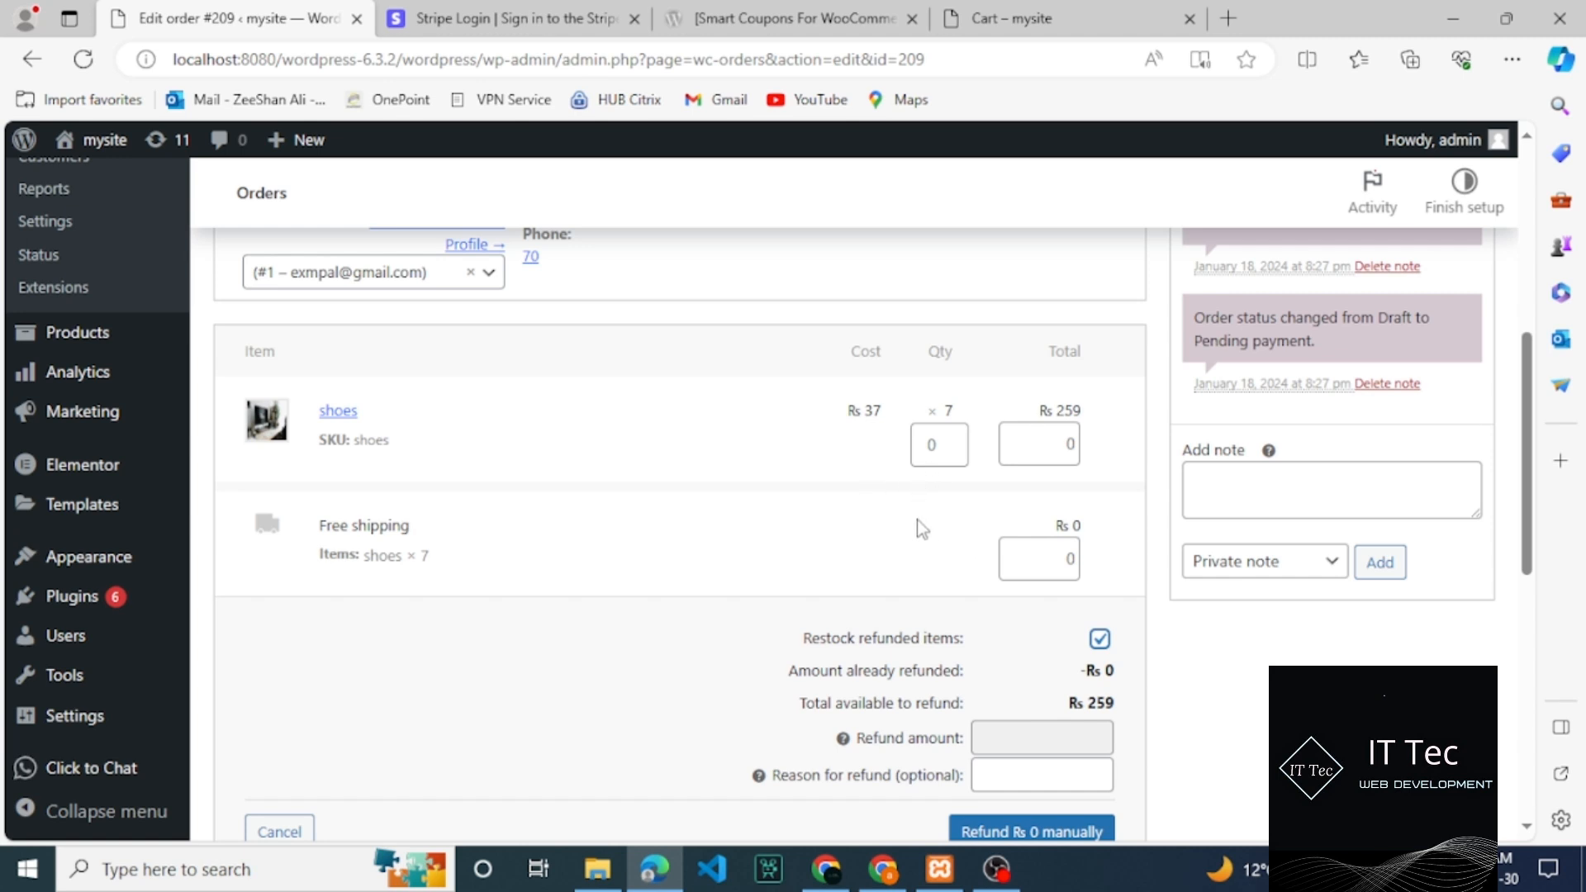
pyautogui.moveTo(1528, 438); pyautogui.dragTo(1529, 471)
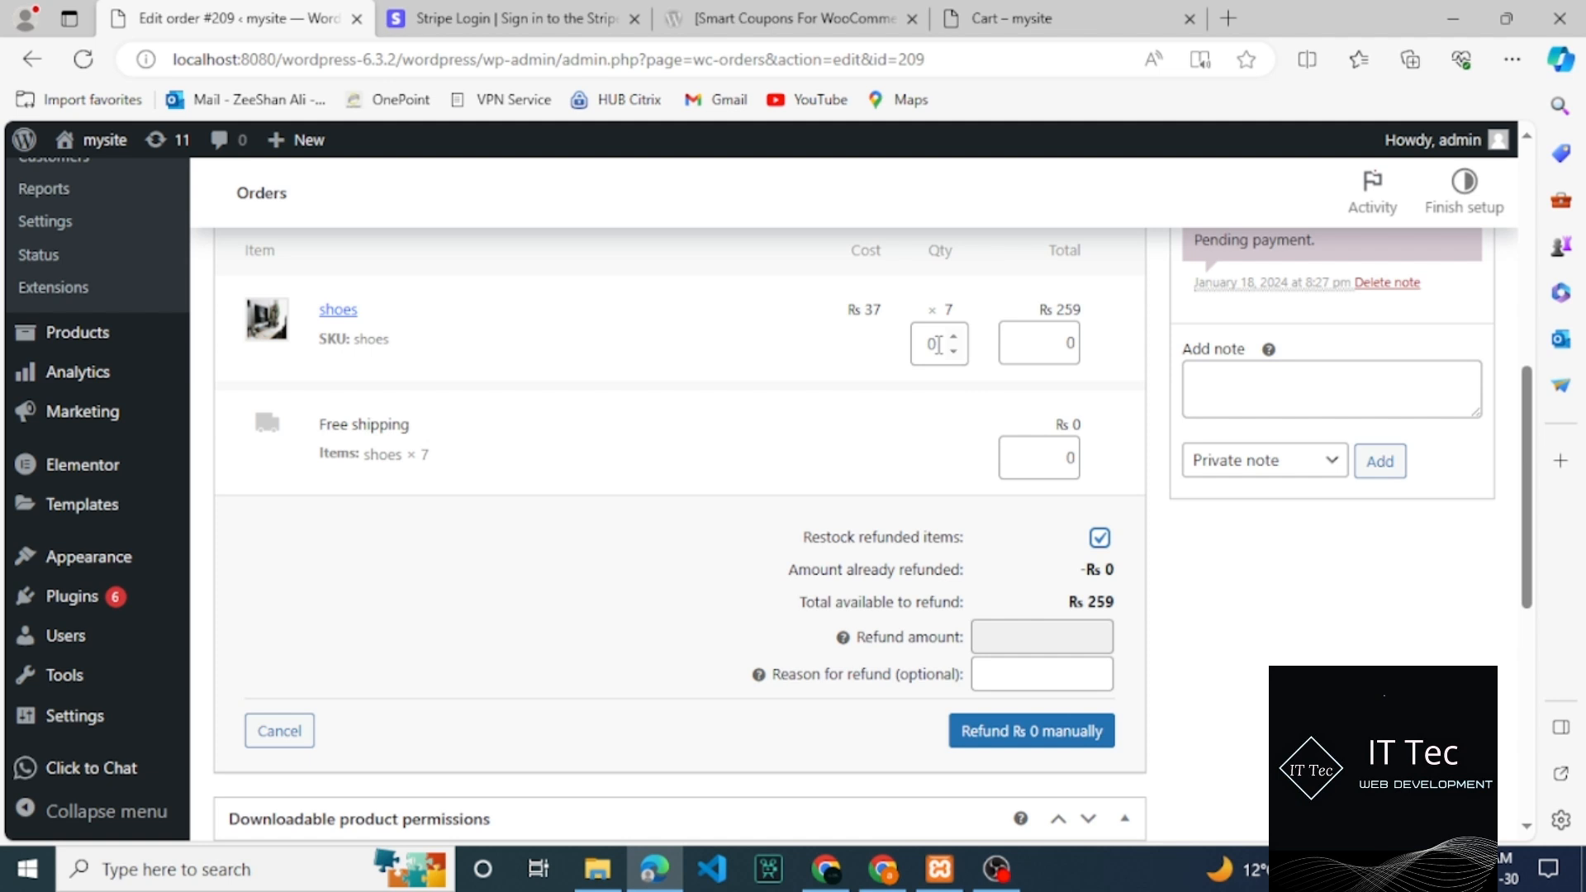
# - Set the refund quantity of the shoes item to 7
pyautogui.moveTo(885, 313); pyautogui.dragTo(849, 318)
pyautogui.click(958, 315)
pyautogui.moveTo(958, 315); pyautogui.dragTo(938, 317)
pyautogui.click(953, 337)
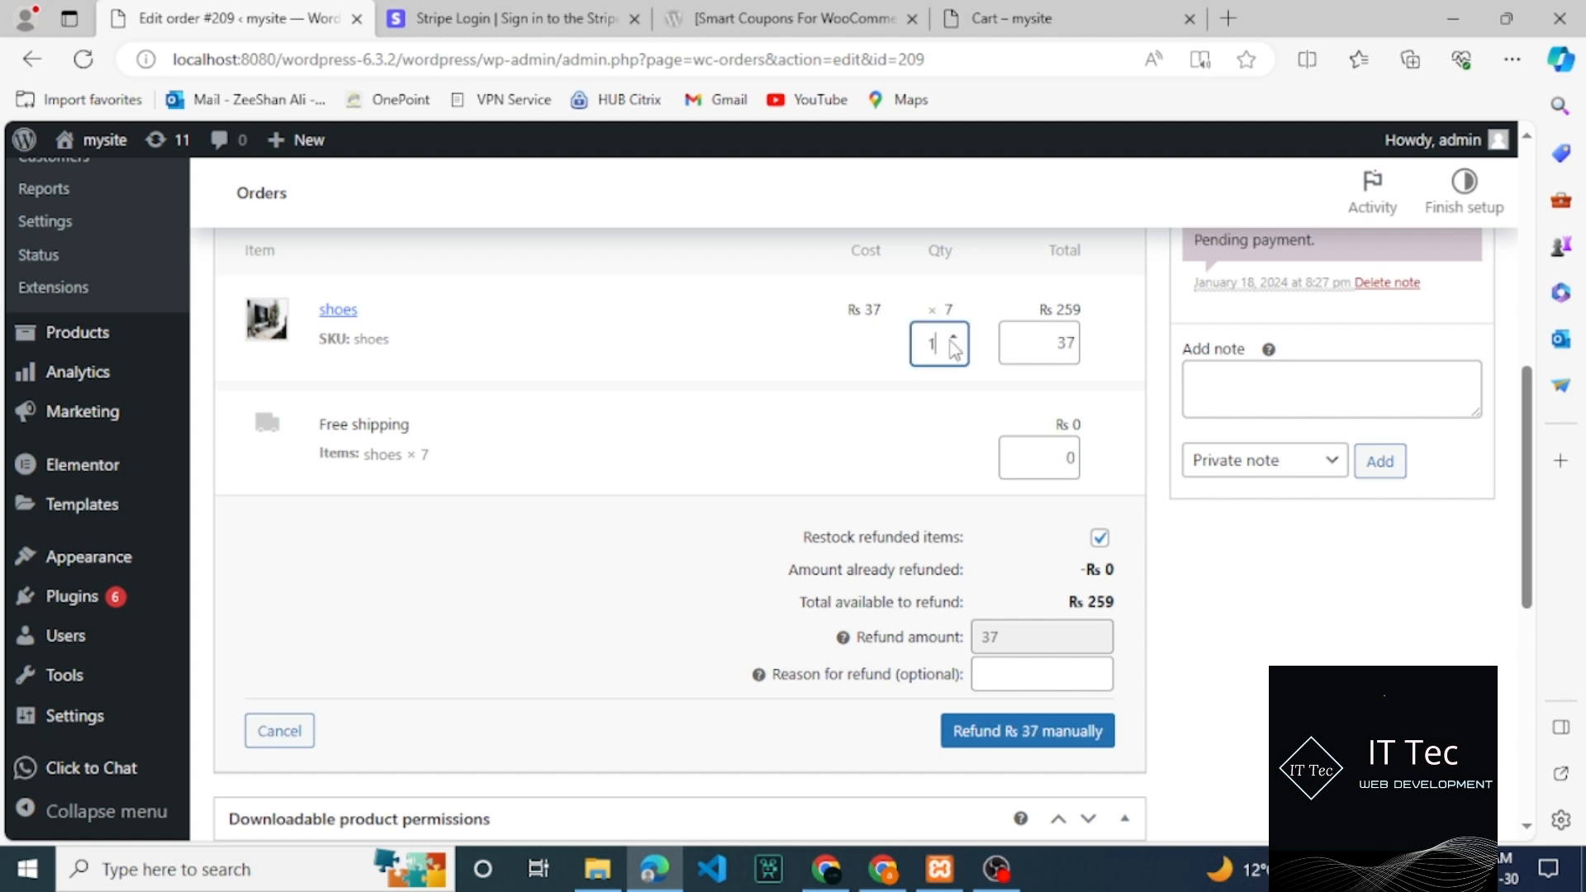
pyautogui.moveTo(1056, 339); pyautogui.dragTo(1083, 351)
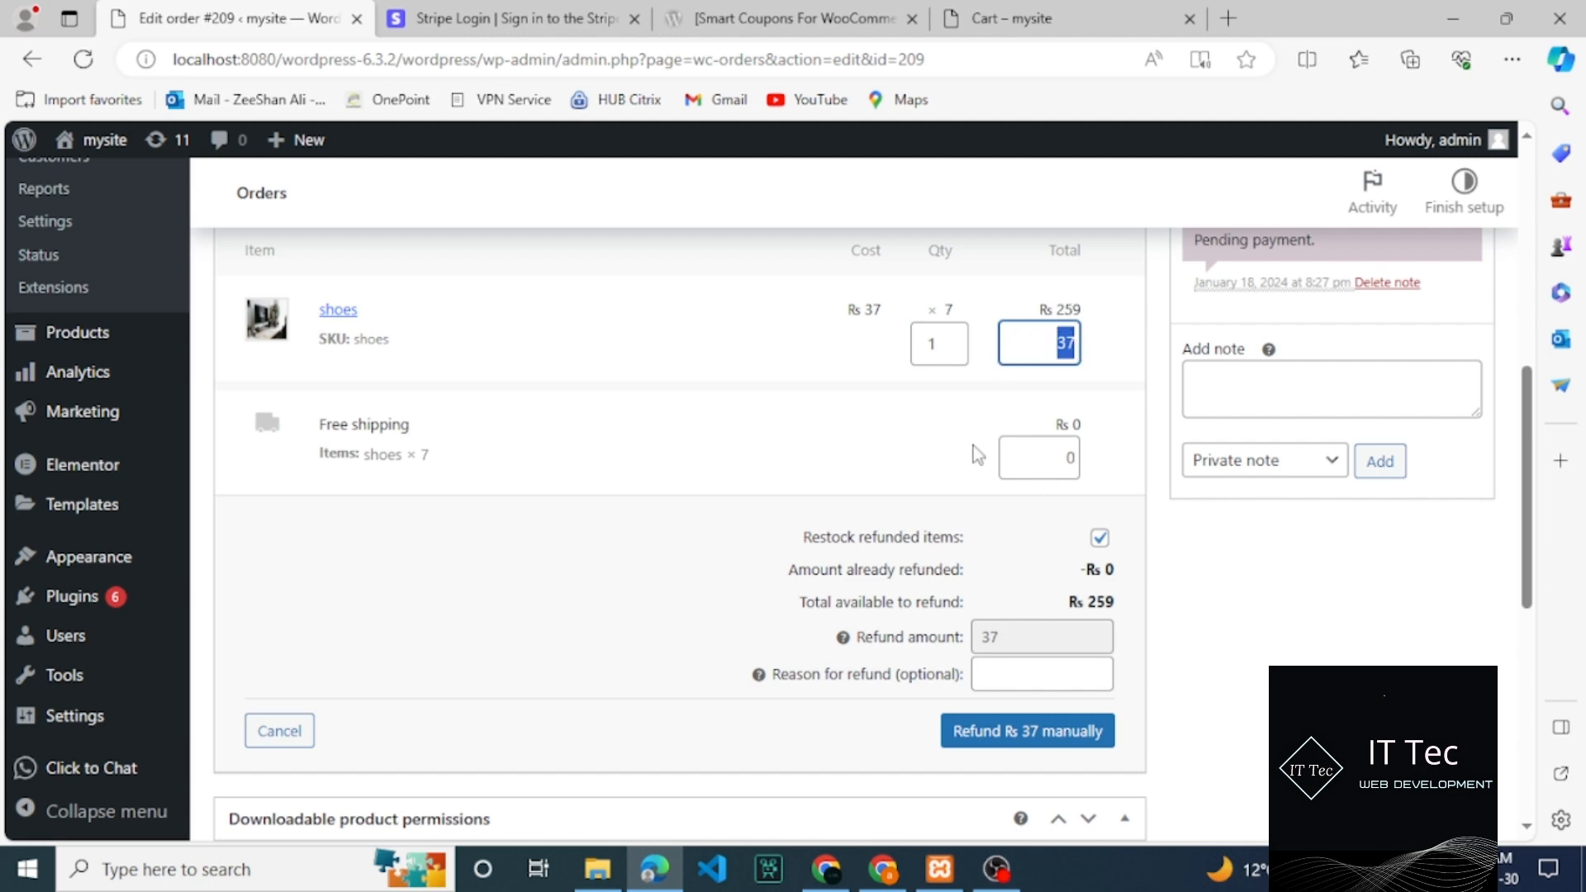
pyautogui.click(955, 338)
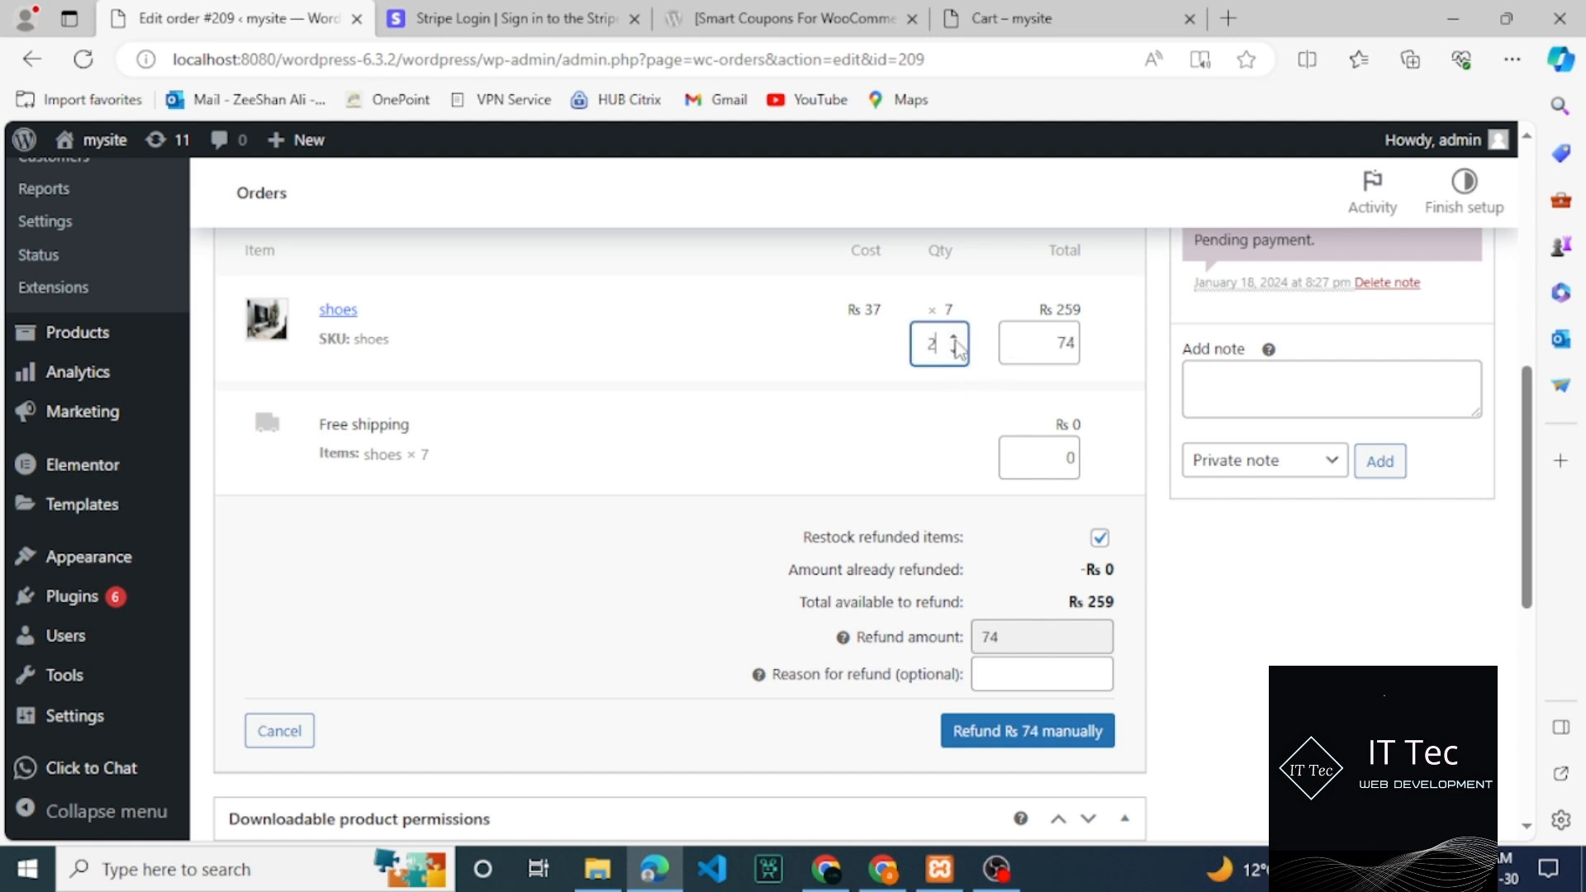
pyautogui.click(954, 338)
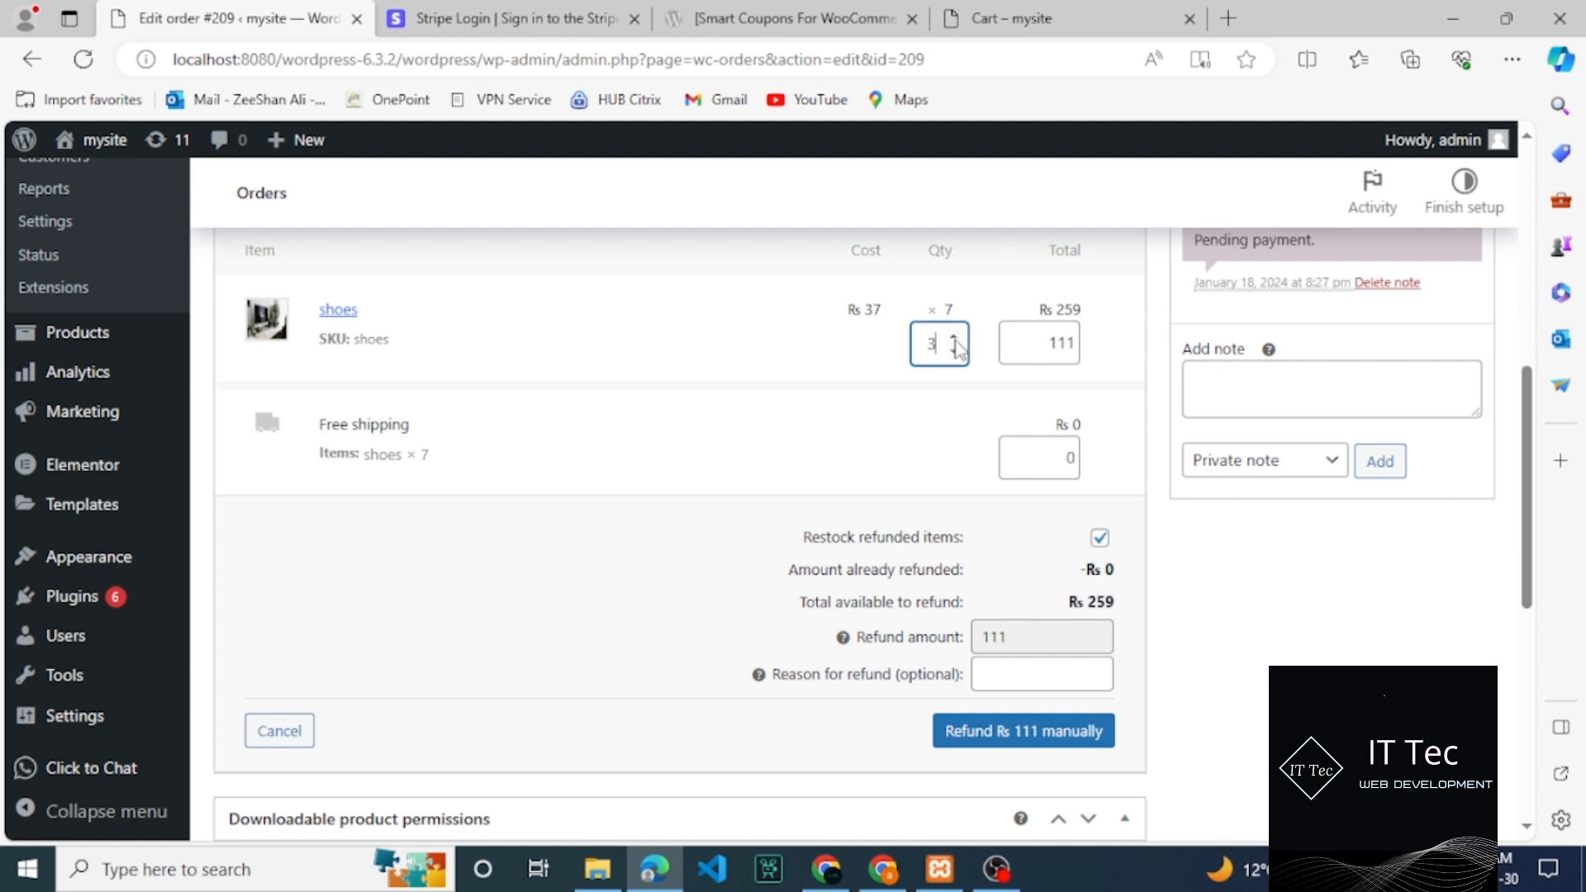
pyautogui.click(954, 338)
pyautogui.click(954, 338)
# - Compare the shoes line total with the refund line total and the calculated refund amount
pyautogui.click(1042, 300)
pyautogui.moveTo(1042, 306); pyautogui.dragTo(1084, 306)
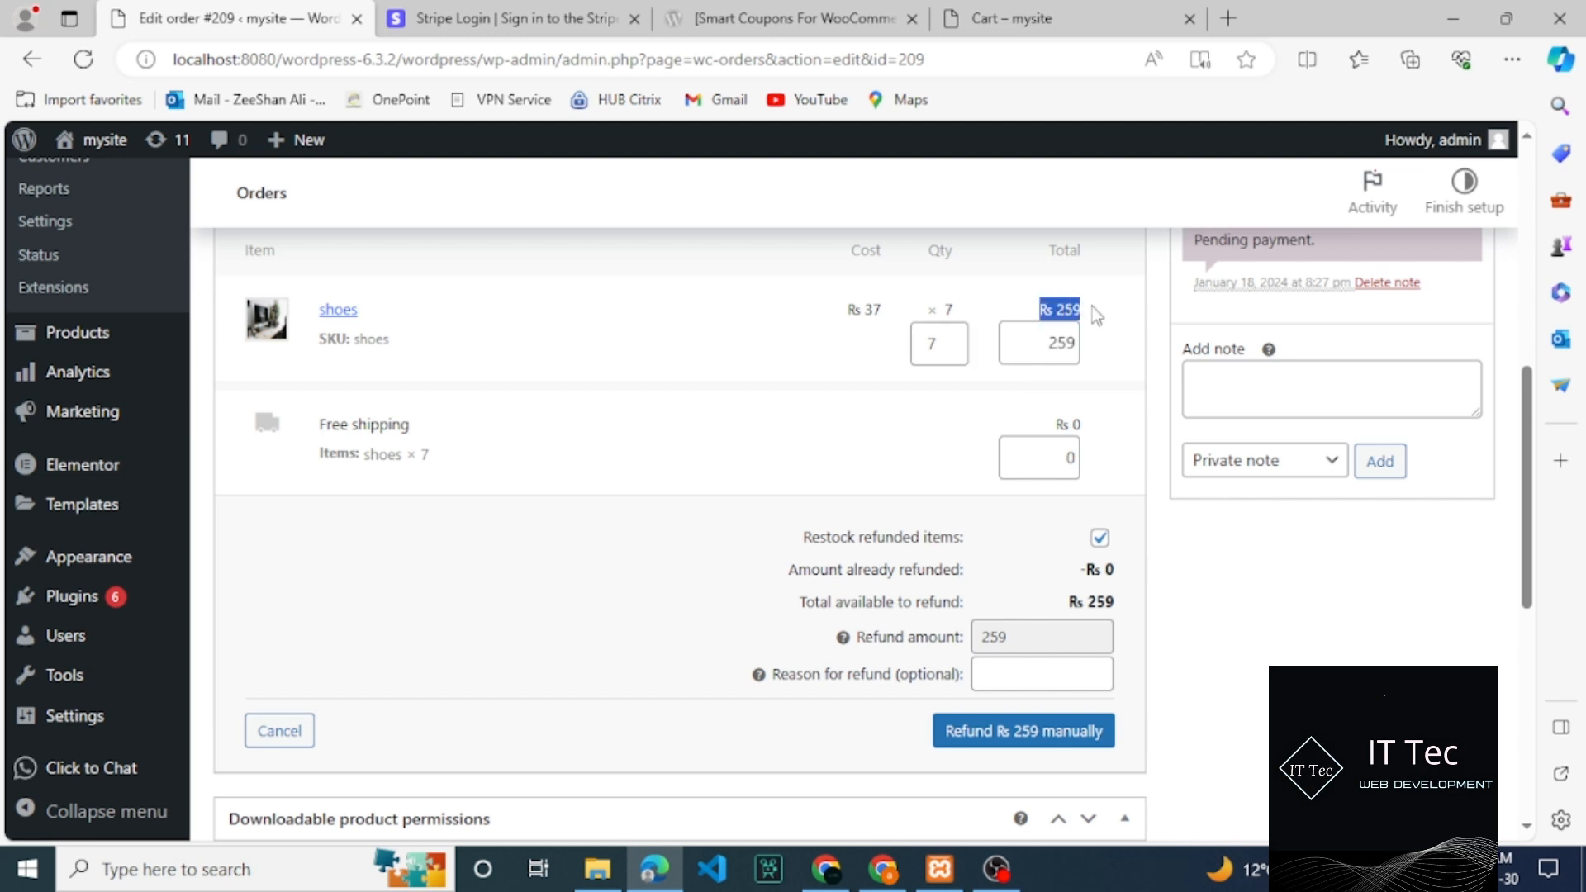
pyautogui.doubleClick(1078, 342)
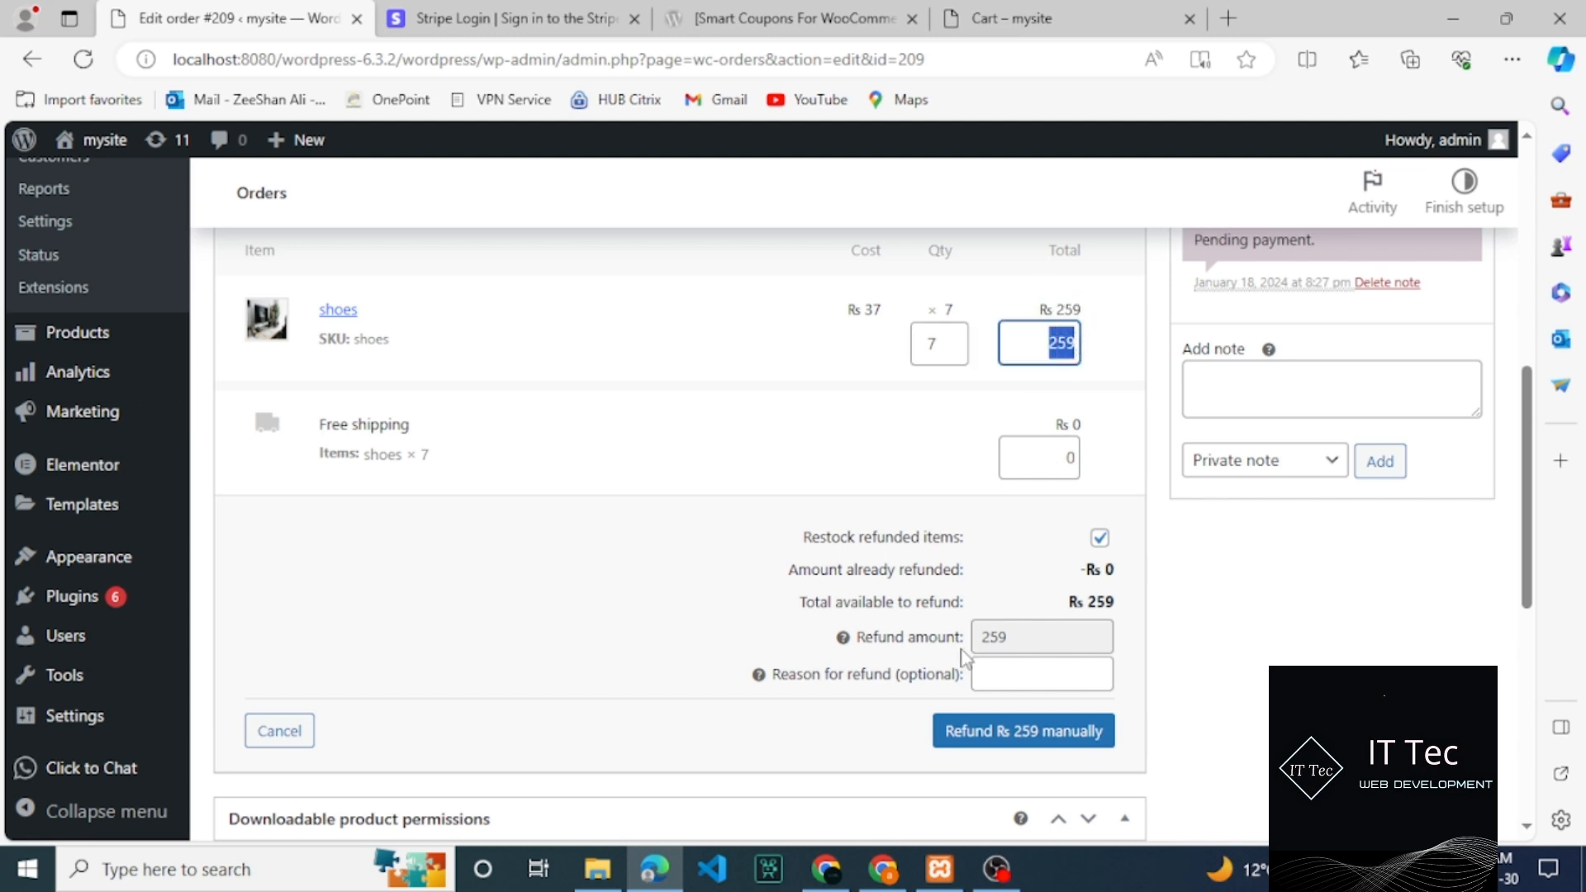
pyautogui.click(845, 640)
pyautogui.moveTo(844, 640); pyautogui.dragTo(989, 634)
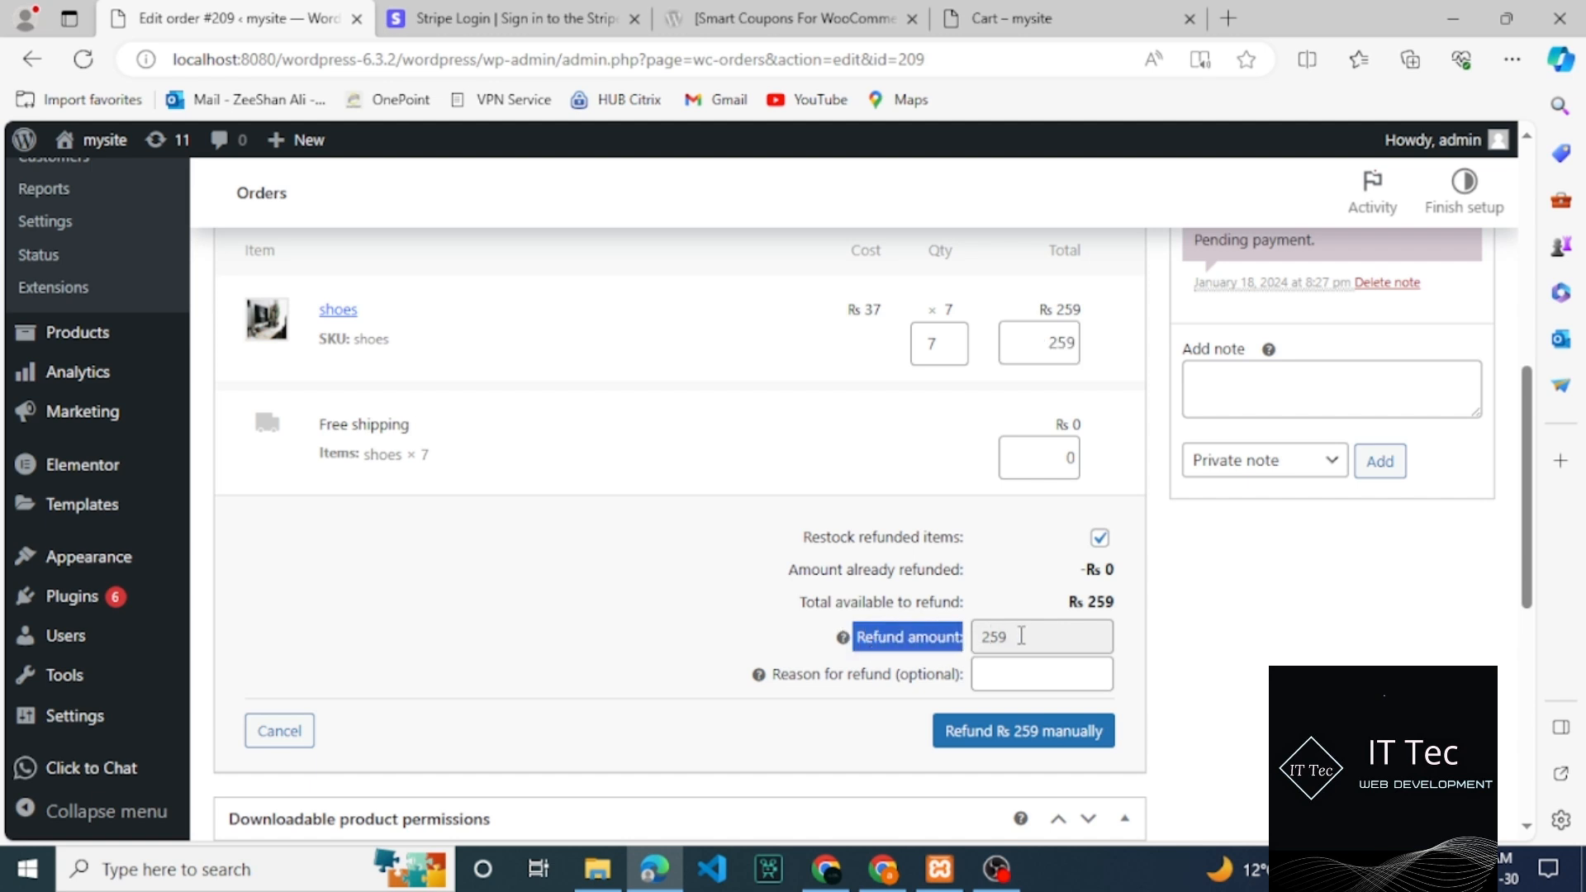
pyautogui.doubleClick(1021, 637)
# - Enter "out off stock" as the refund reason, then process and confirm the manual refund of Rs 259
pyautogui.moveTo(779, 682)
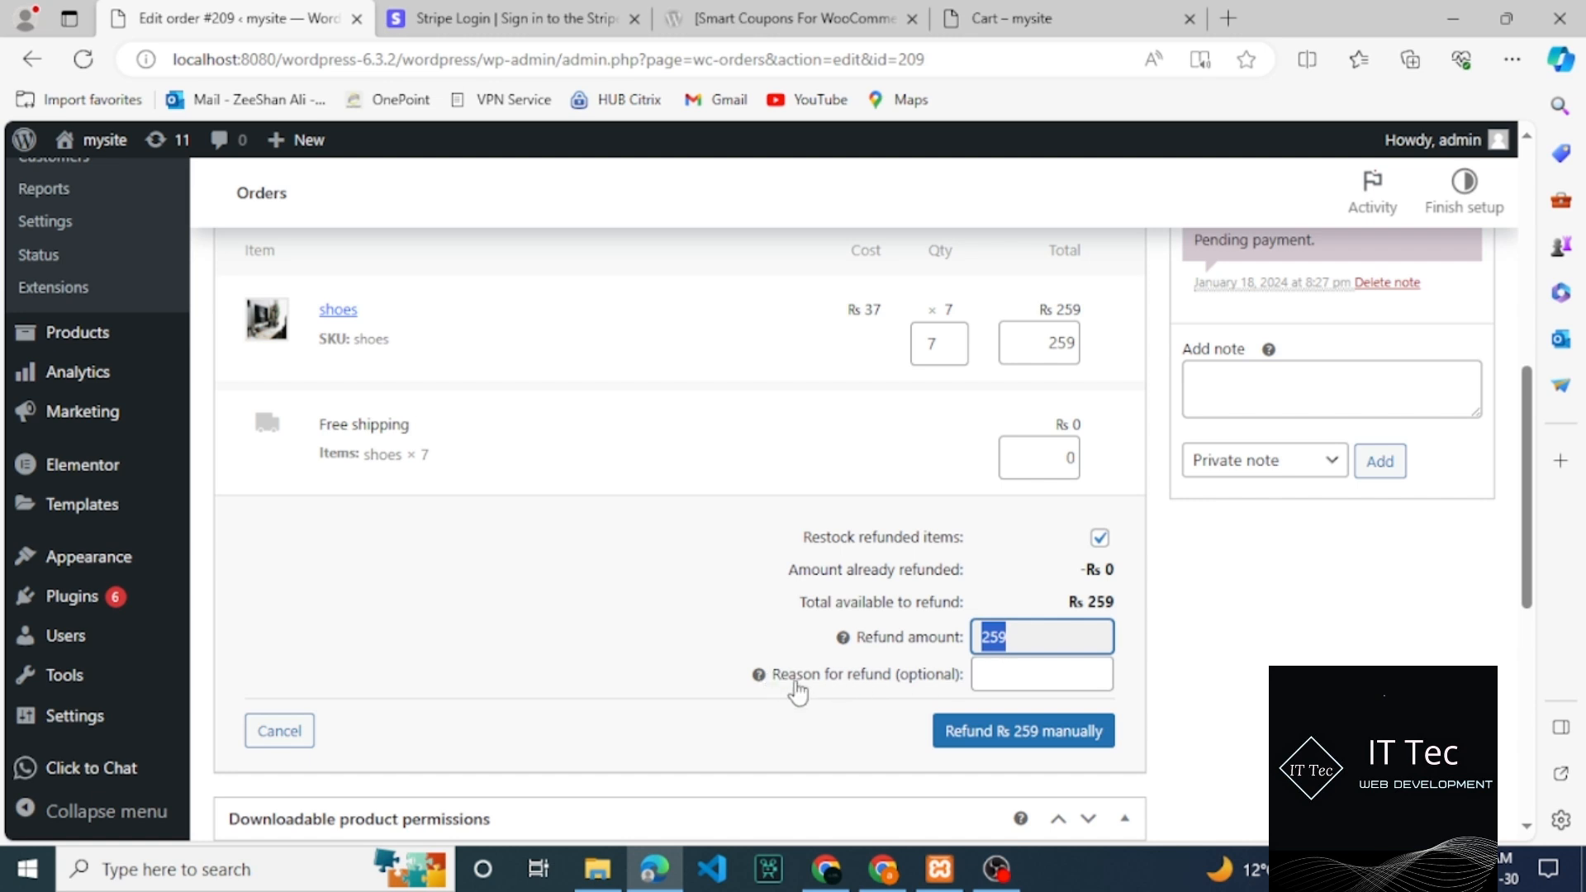
pyautogui.click(1003, 674)
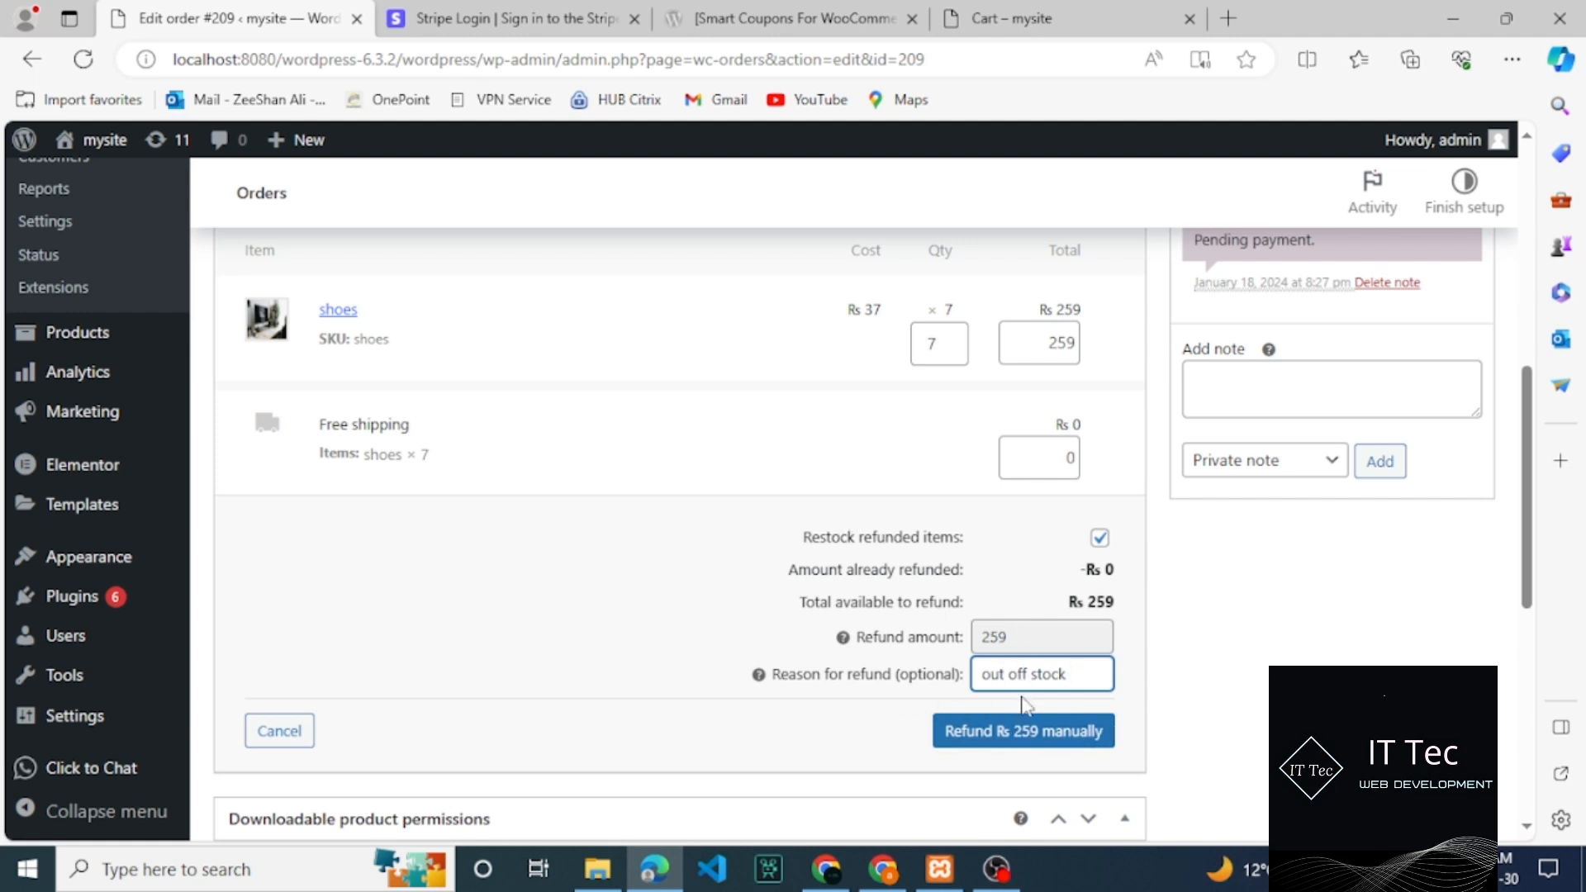
pyautogui.click(1022, 740)
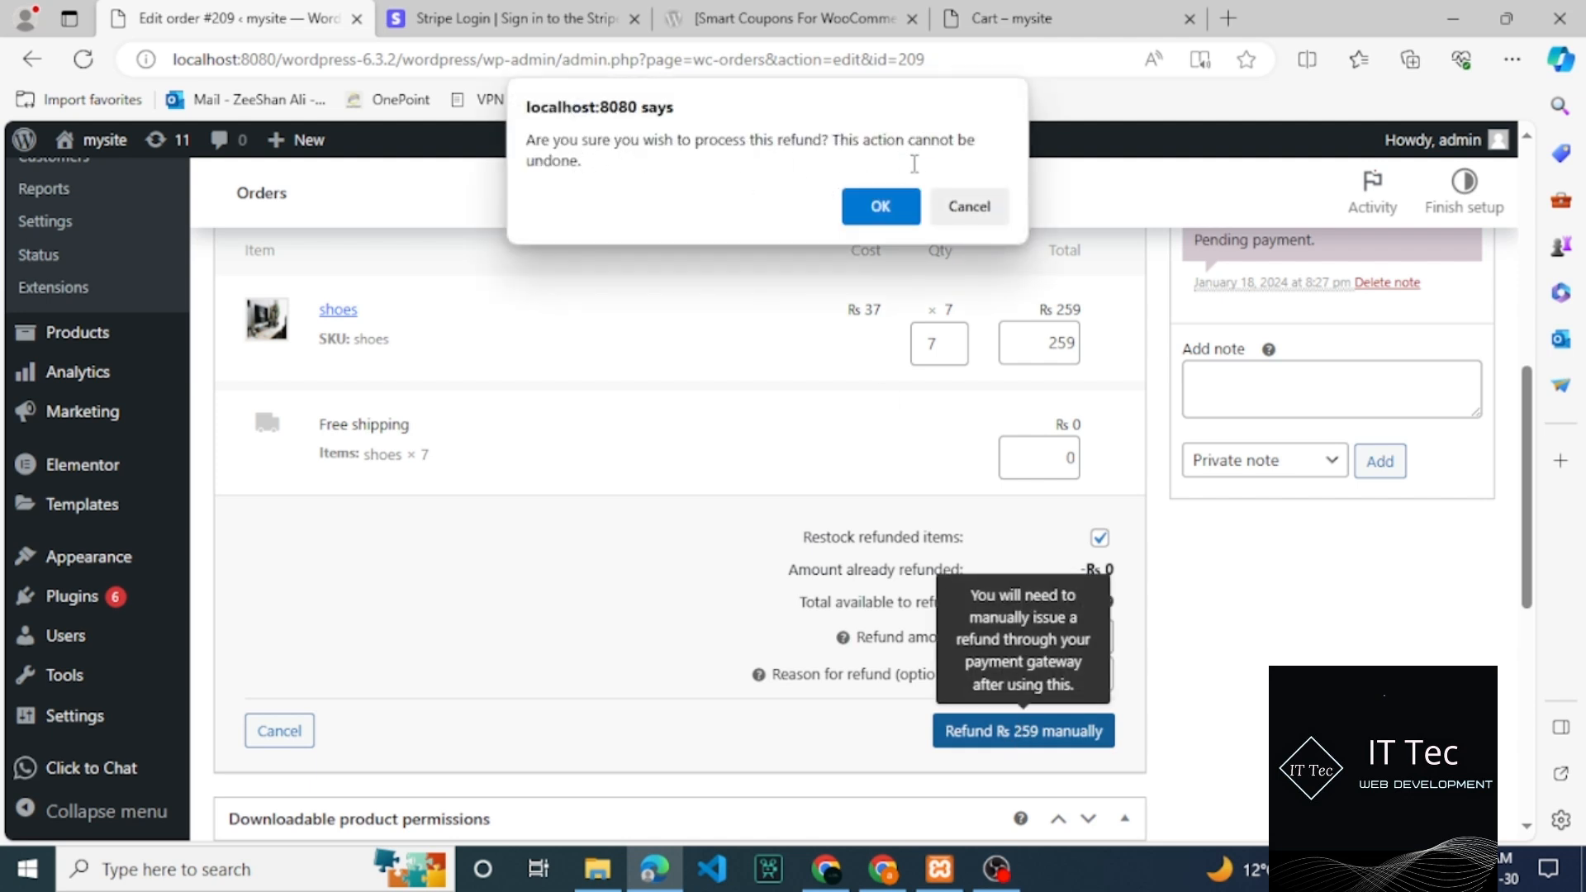
pyautogui.click(903, 208)
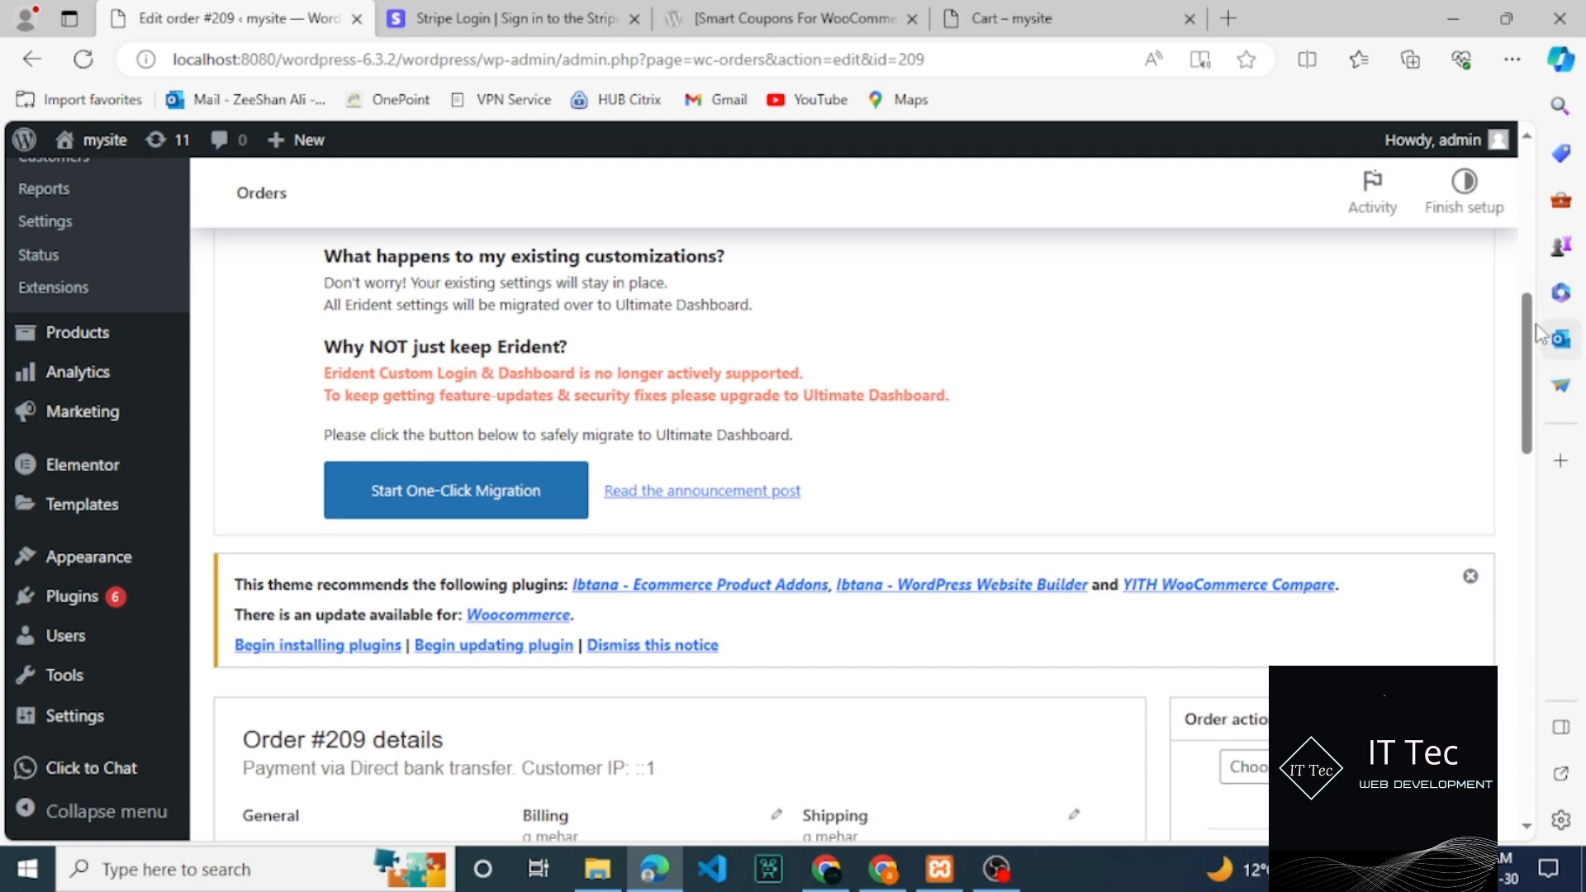
# - Dismiss the theme's recommended-plugins notice and check the payment method in the order details
pyautogui.moveTo(1535, 325); pyautogui.dragTo(1540, 404)
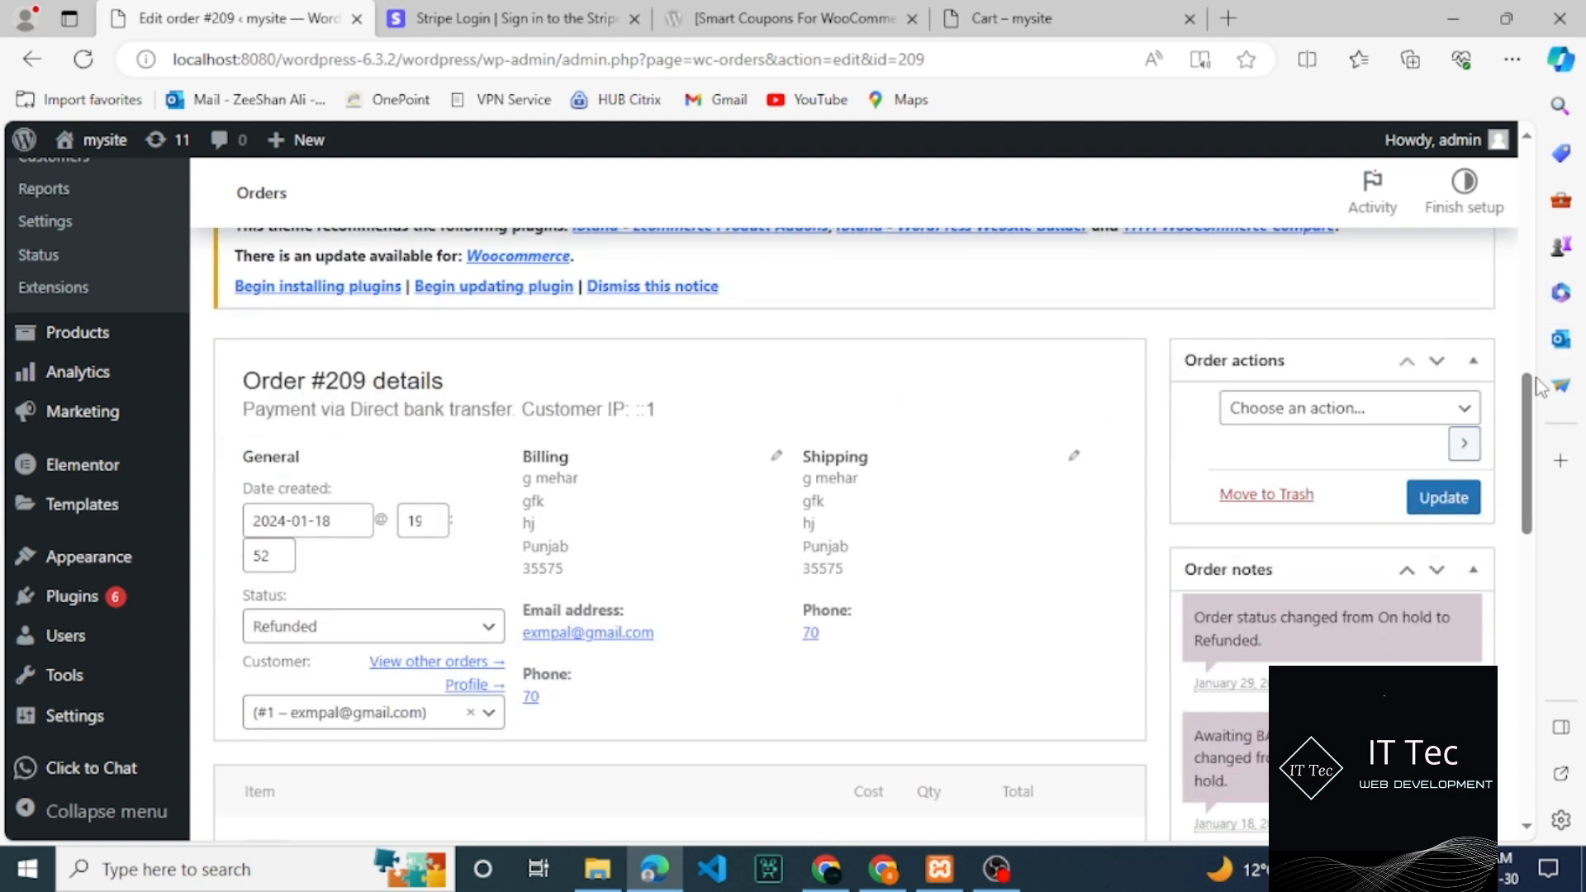
pyautogui.scroll(4, 1535, 381)
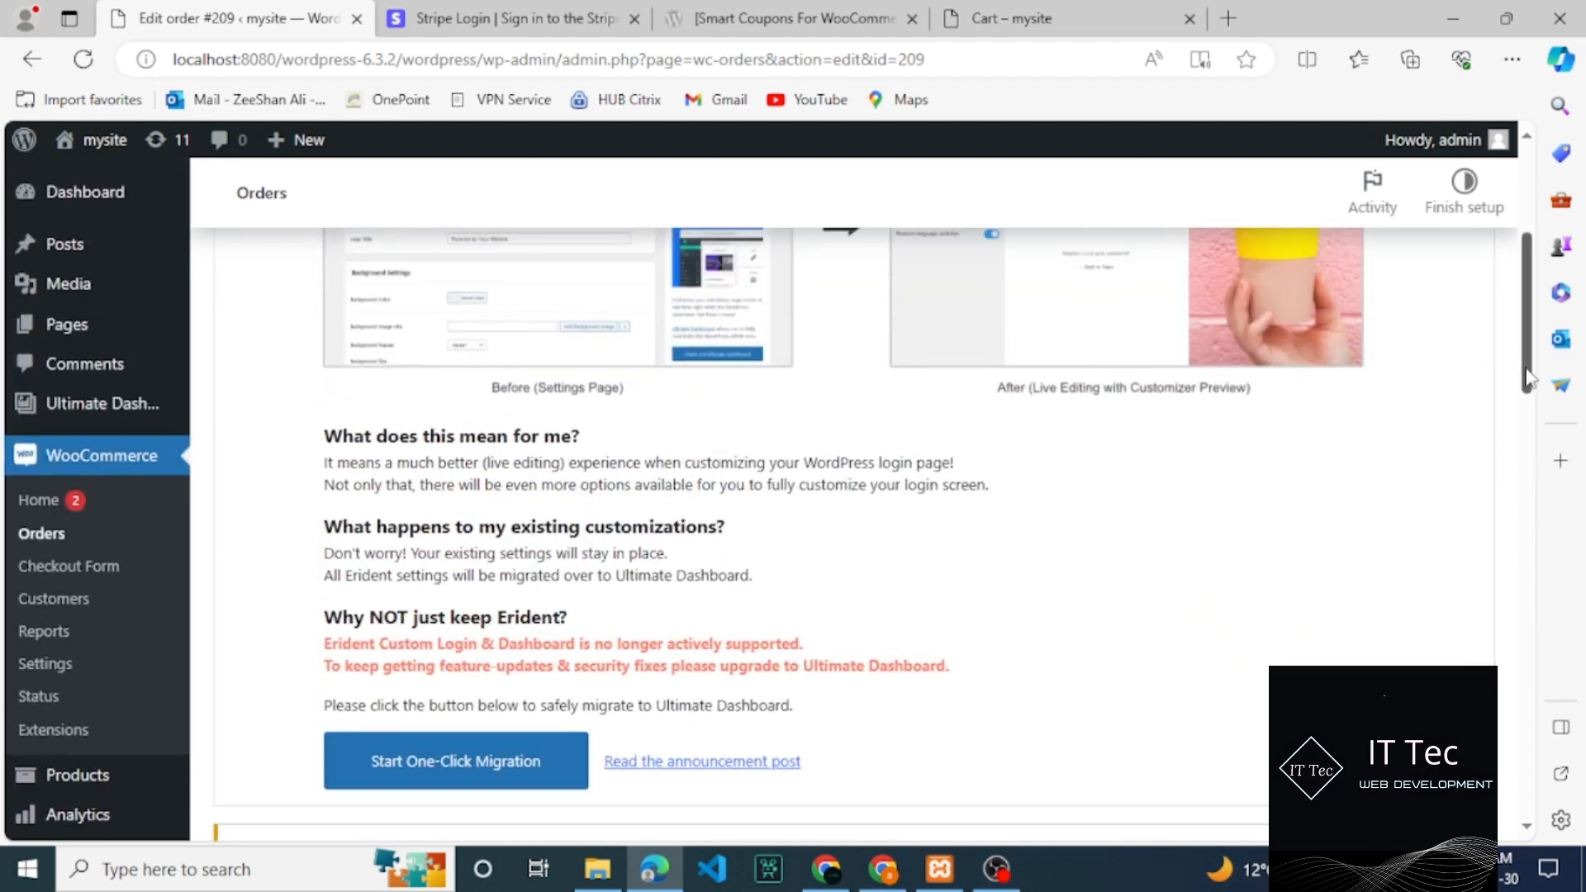
pyautogui.moveTo(1527, 378); pyautogui.dragTo(1530, 410)
pyautogui.scroll(-5, 1529, 411)
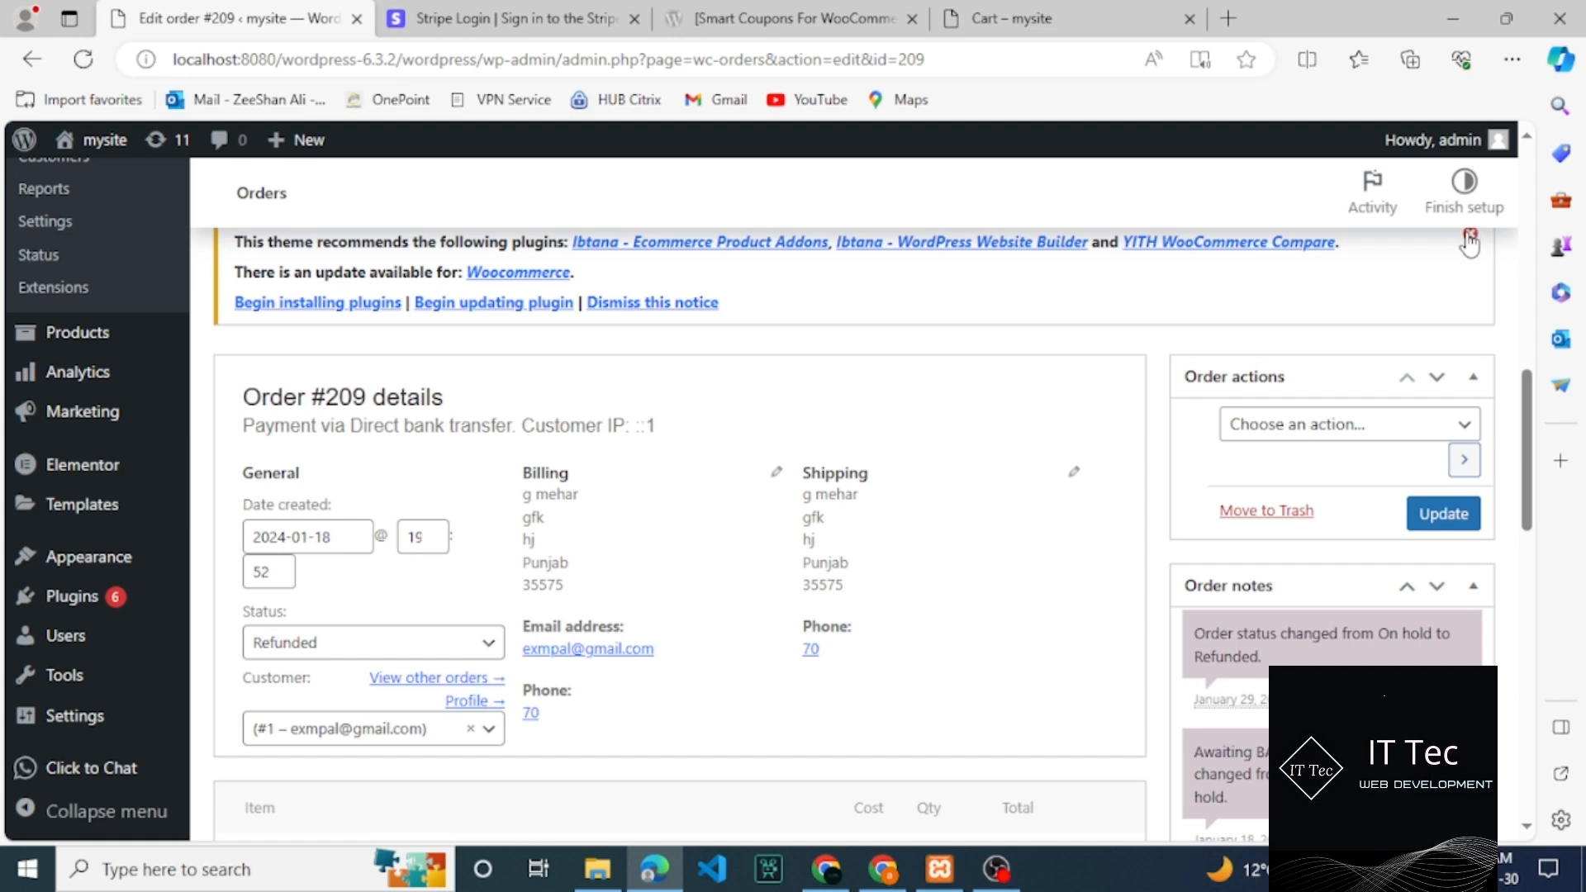
pyautogui.scroll(-2, 1167, 245)
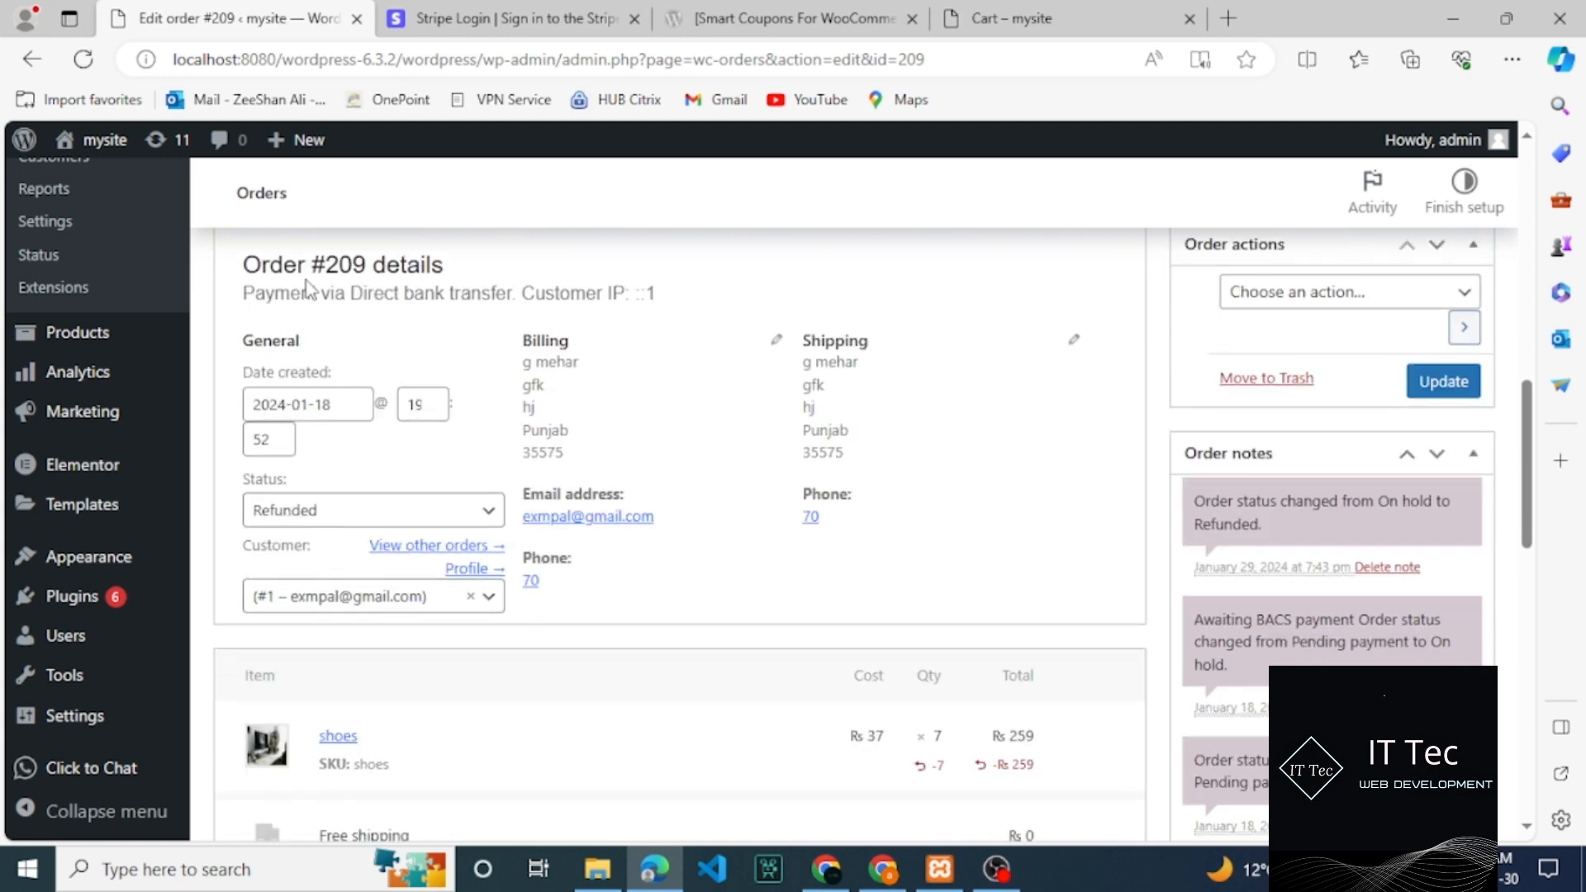
pyautogui.moveTo(322, 294); pyautogui.dragTo(528, 297)
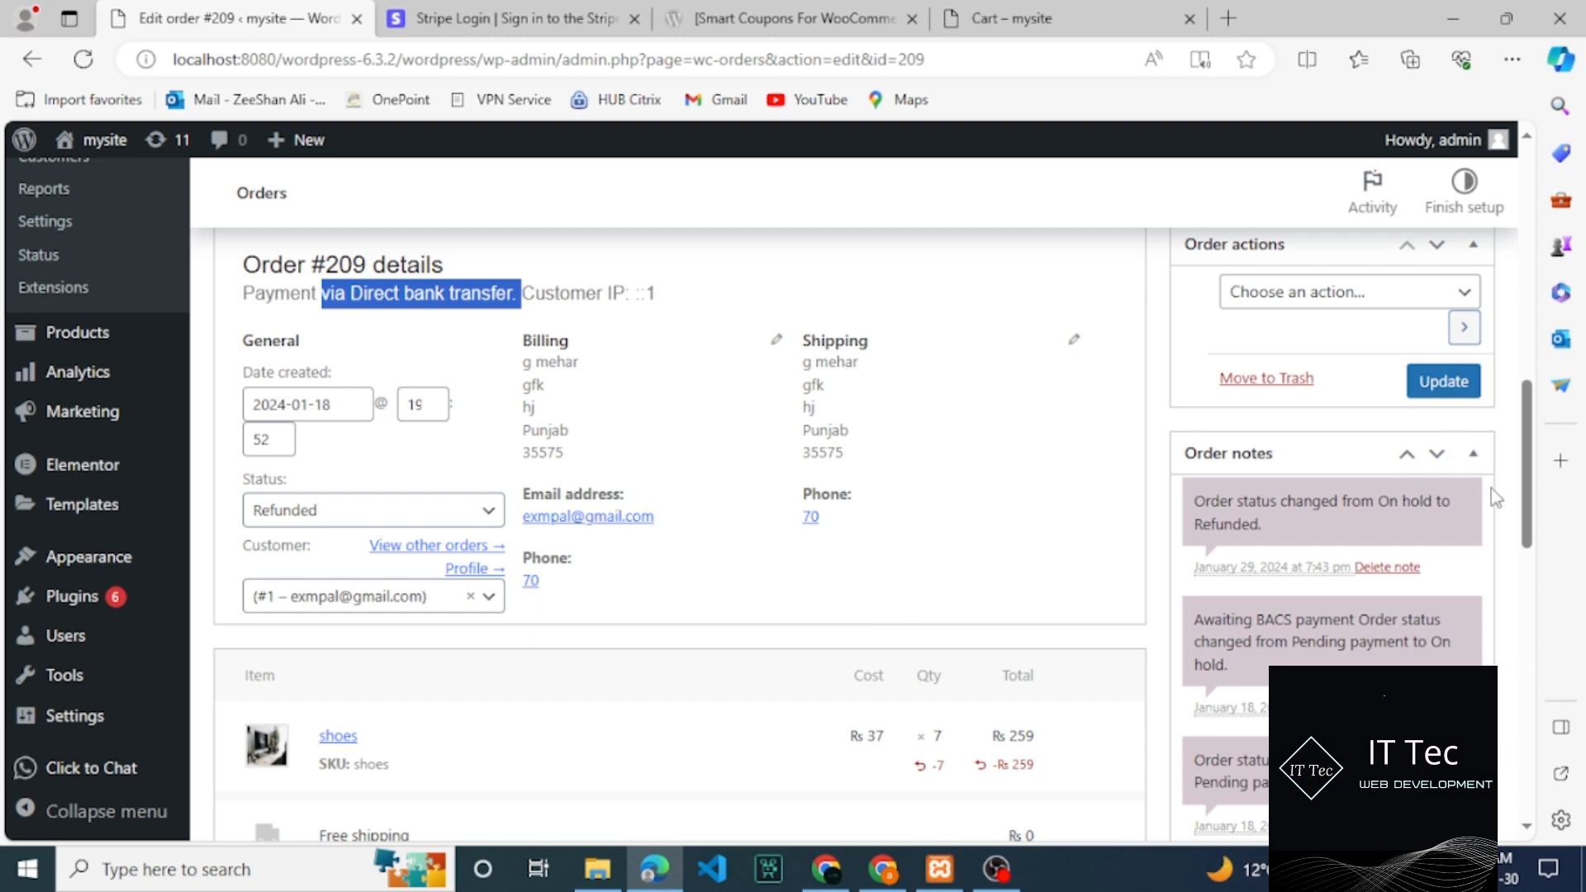
# - Examine the refund entry, order total, refunded amount and net payment below the order's items
pyautogui.moveTo(1520, 500); pyautogui.dragTo(1535, 611)
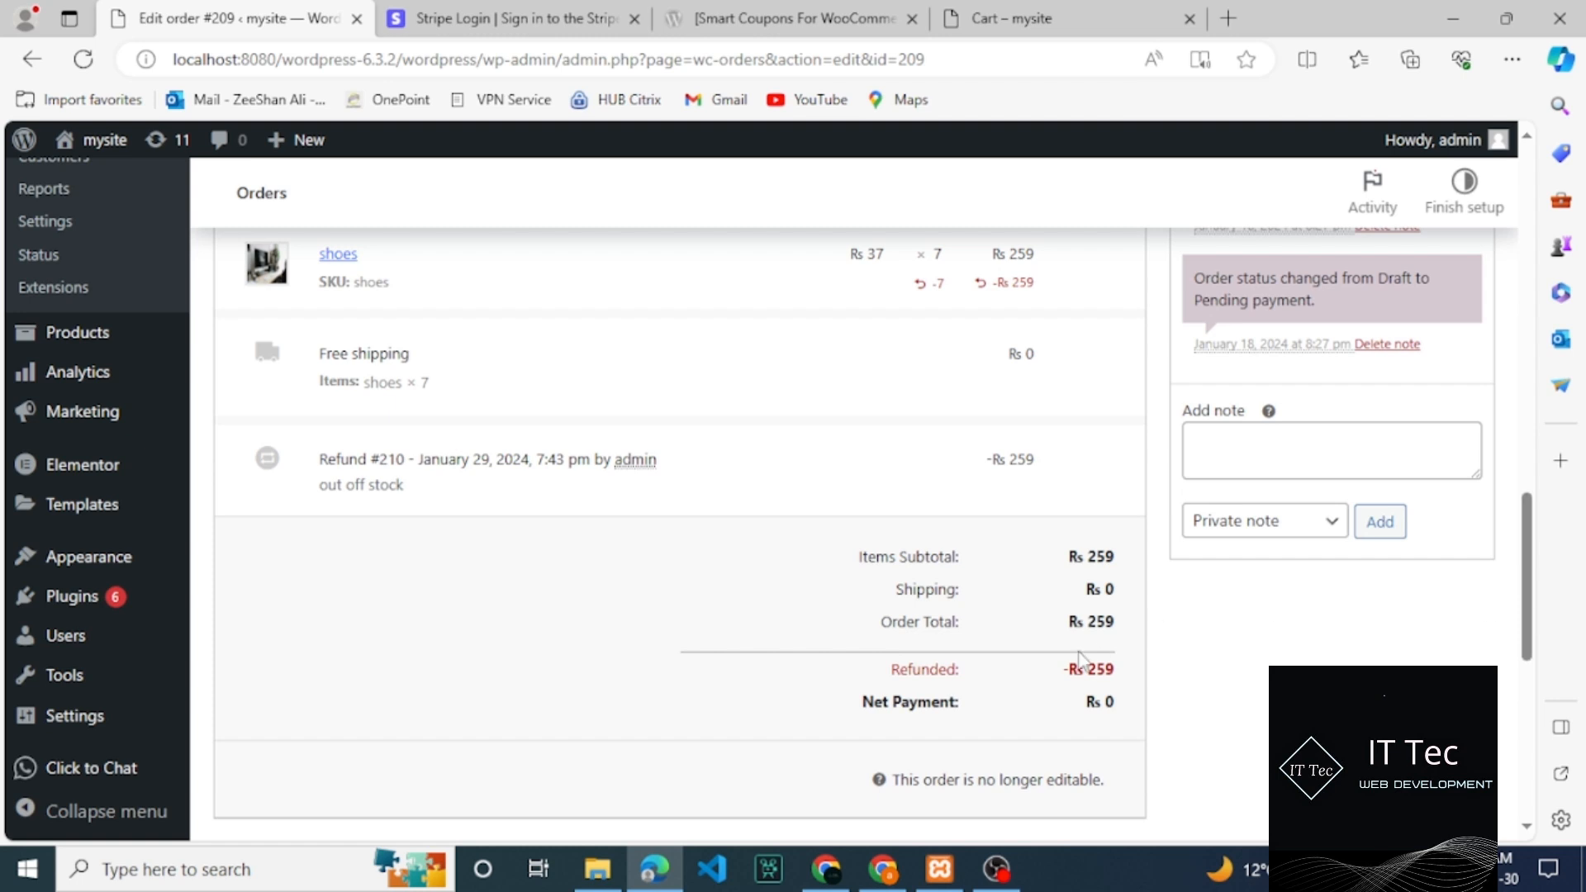
pyautogui.moveTo(890, 669); pyautogui.dragTo(972, 688)
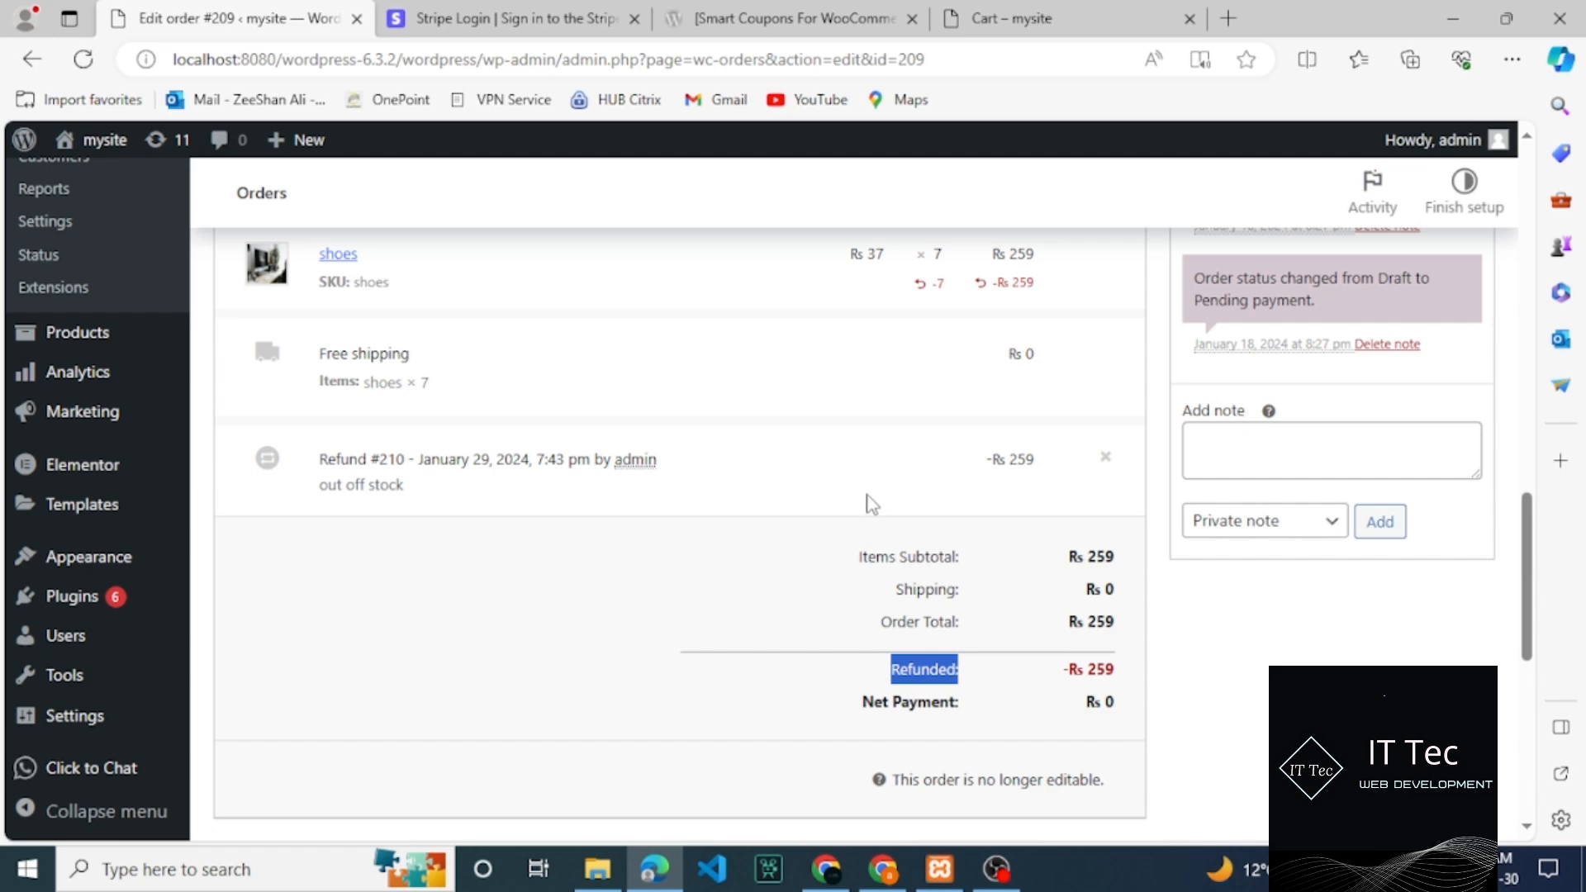
pyautogui.click(1012, 461)
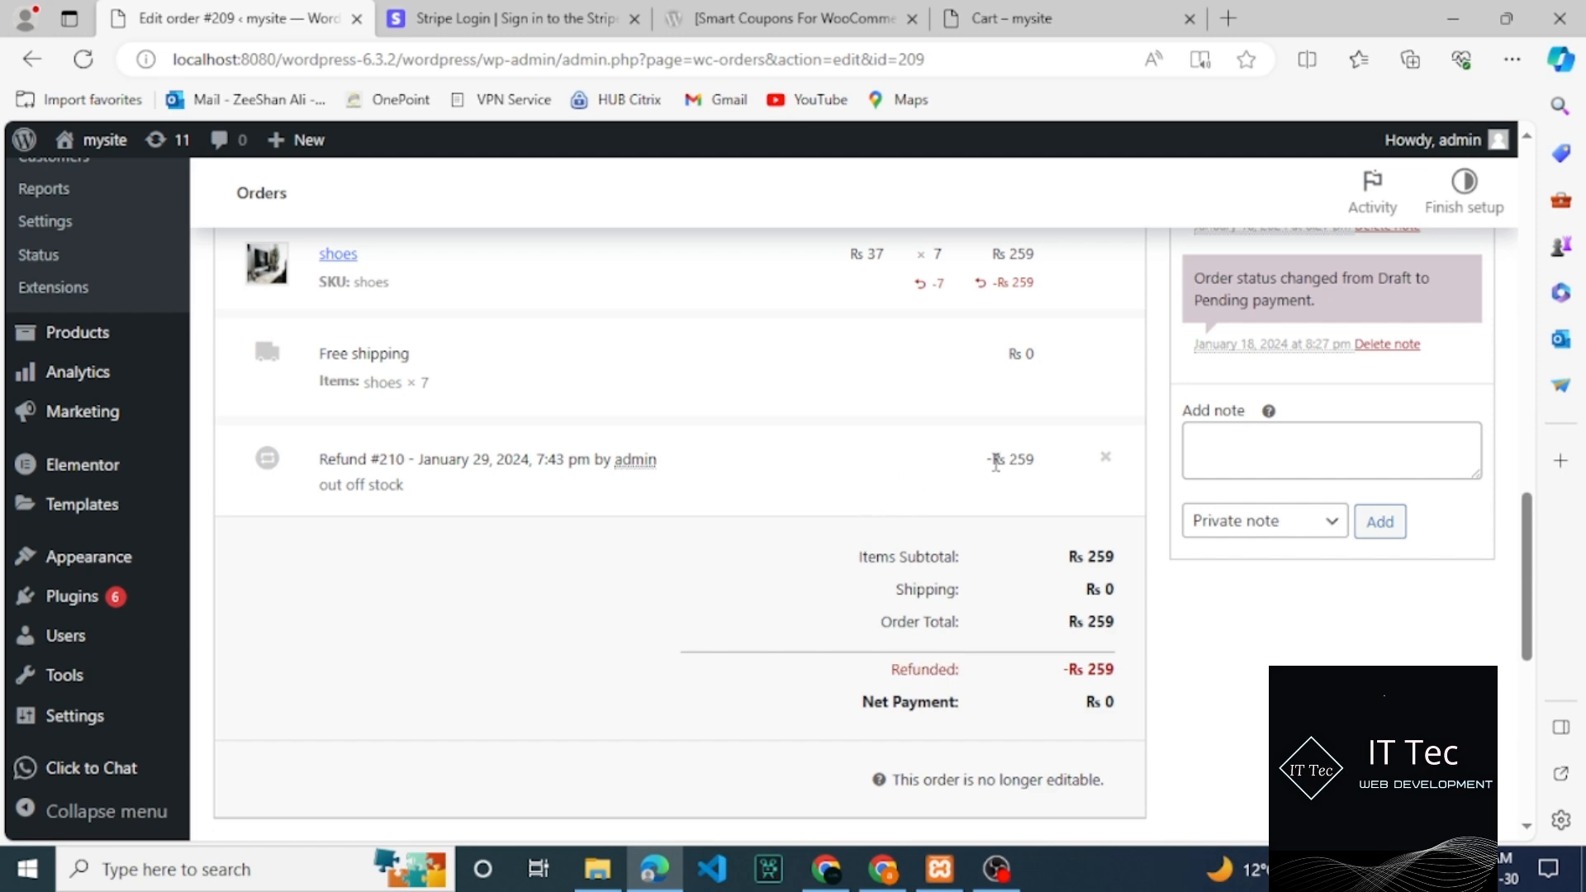
pyautogui.moveTo(1530, 570); pyautogui.dragTo(1533, 623)
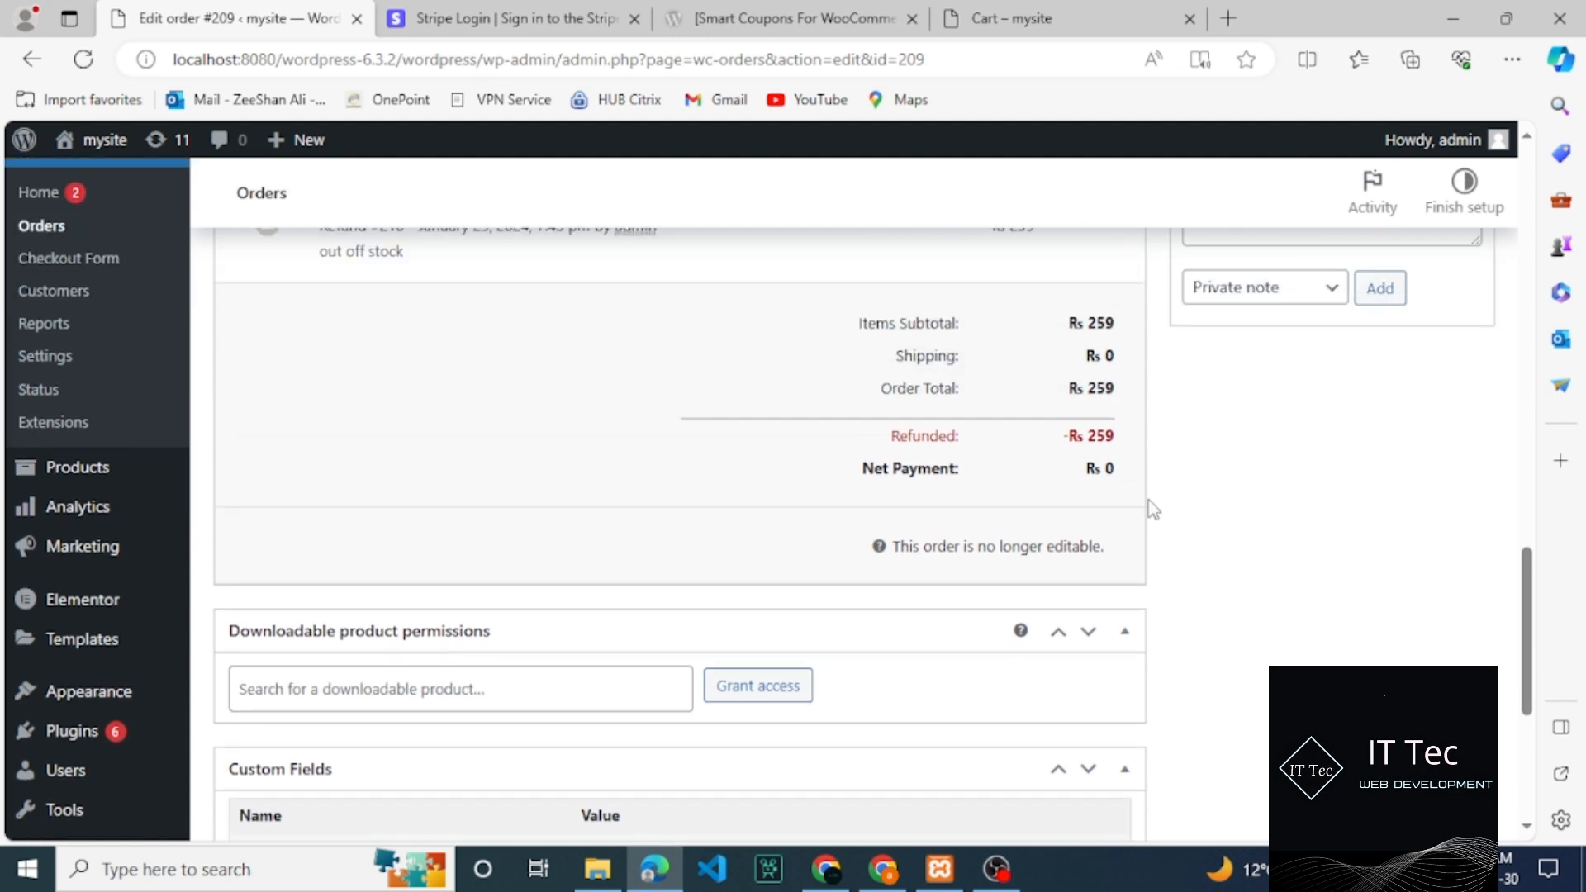
pyautogui.moveTo(1083, 467); pyautogui.dragTo(1137, 457)
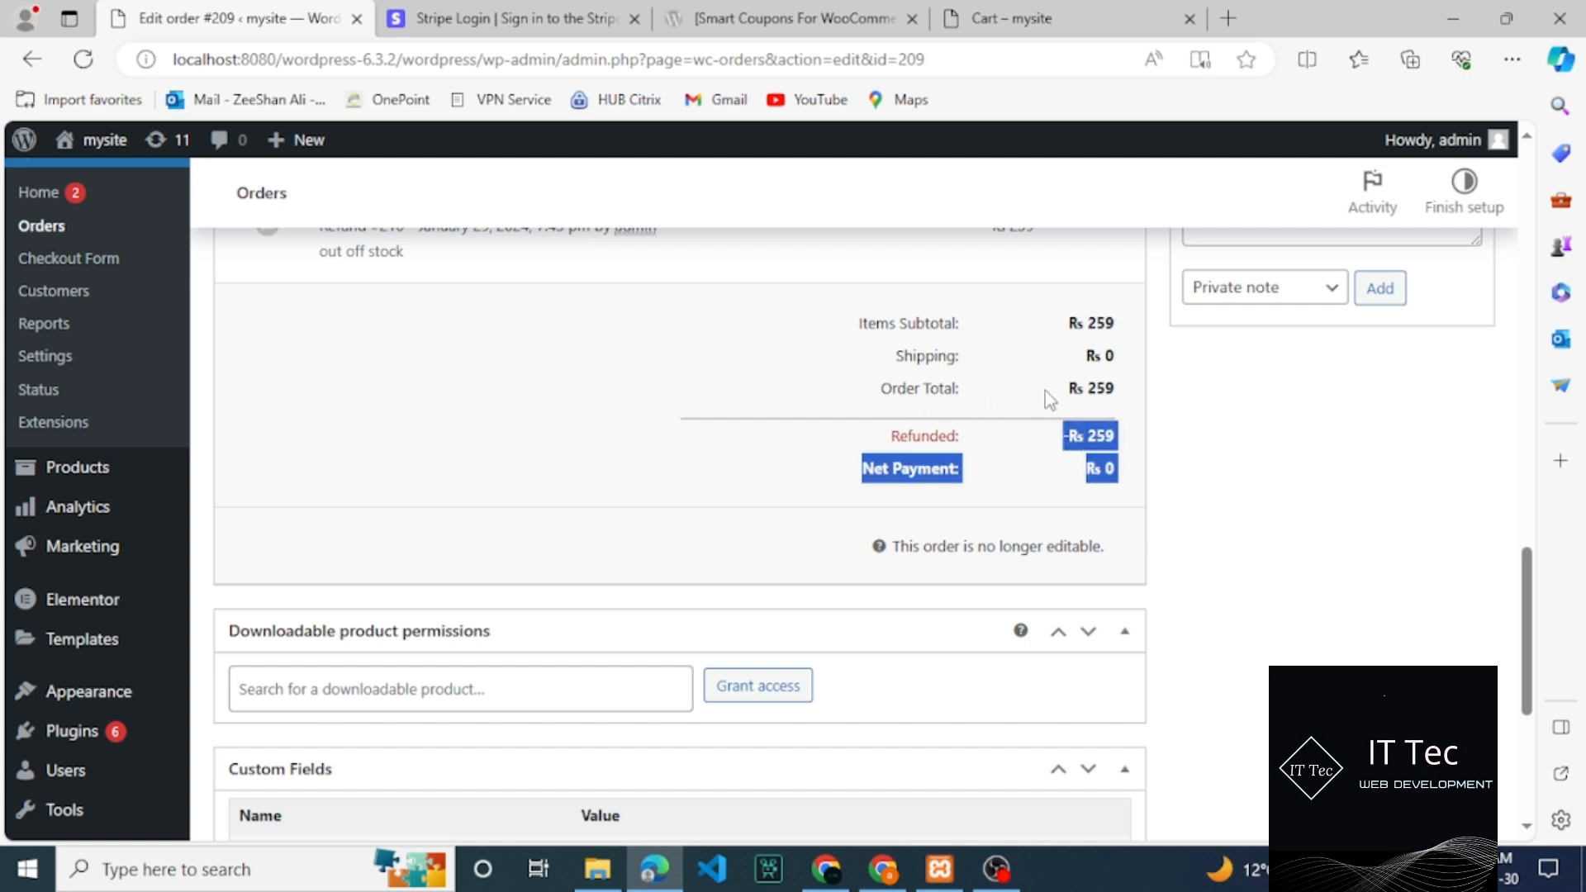
pyautogui.moveTo(1045, 390); pyautogui.dragTo(1133, 395)
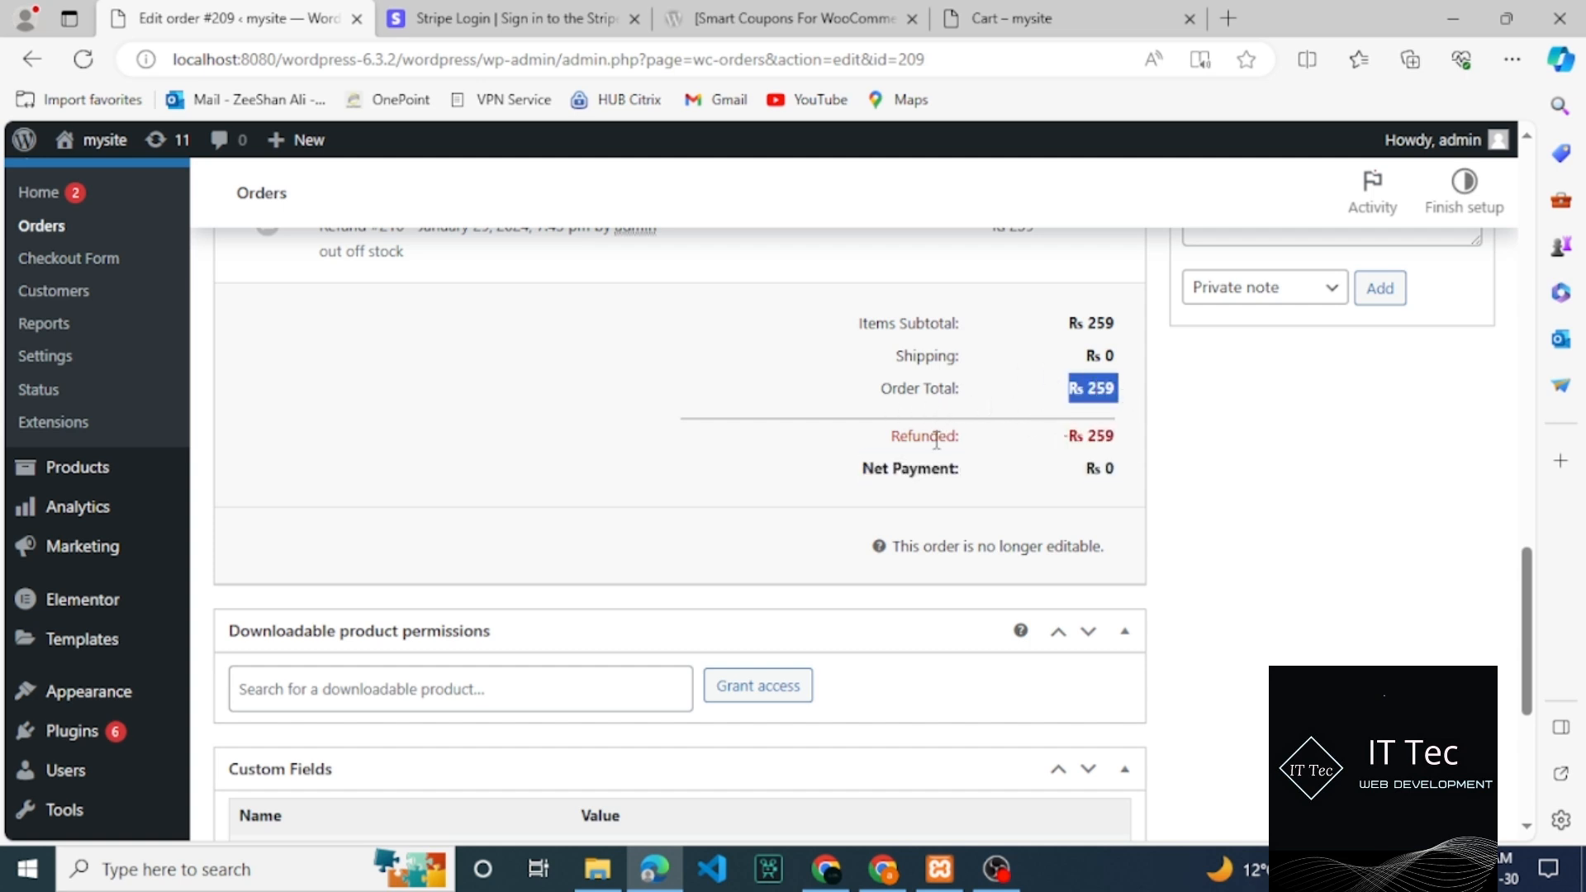
pyautogui.moveTo(893, 442); pyautogui.dragTo(956, 444)
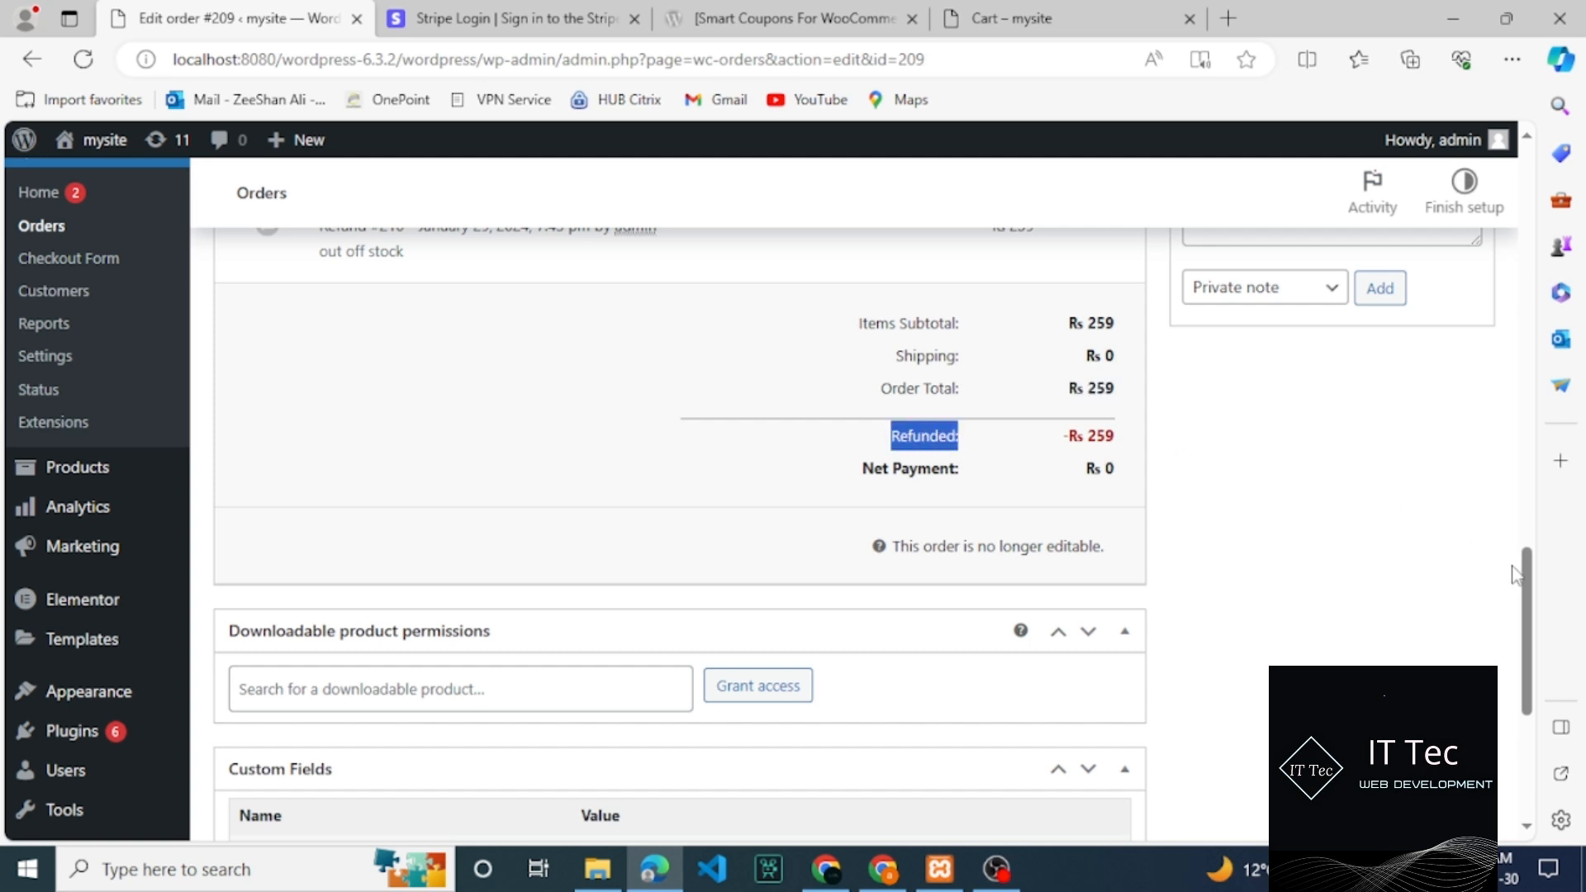
# - Review the customer's email address and the payment details in the general order information
pyautogui.moveTo(1527, 587); pyautogui.dragTo(1527, 374)
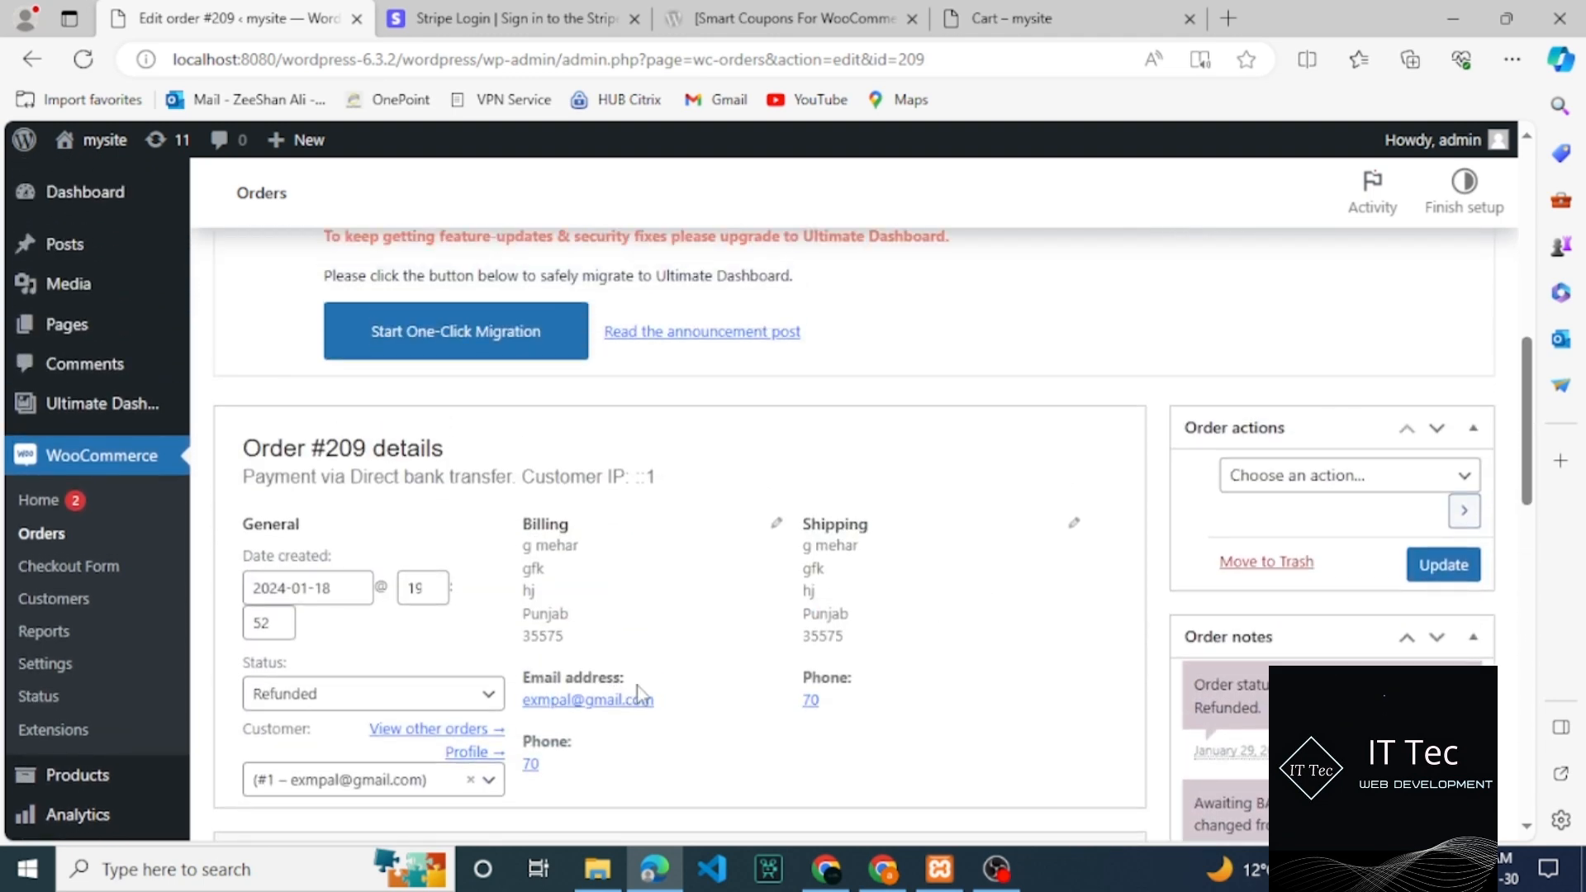
pyautogui.moveTo(665, 704); pyautogui.dragTo(522, 702)
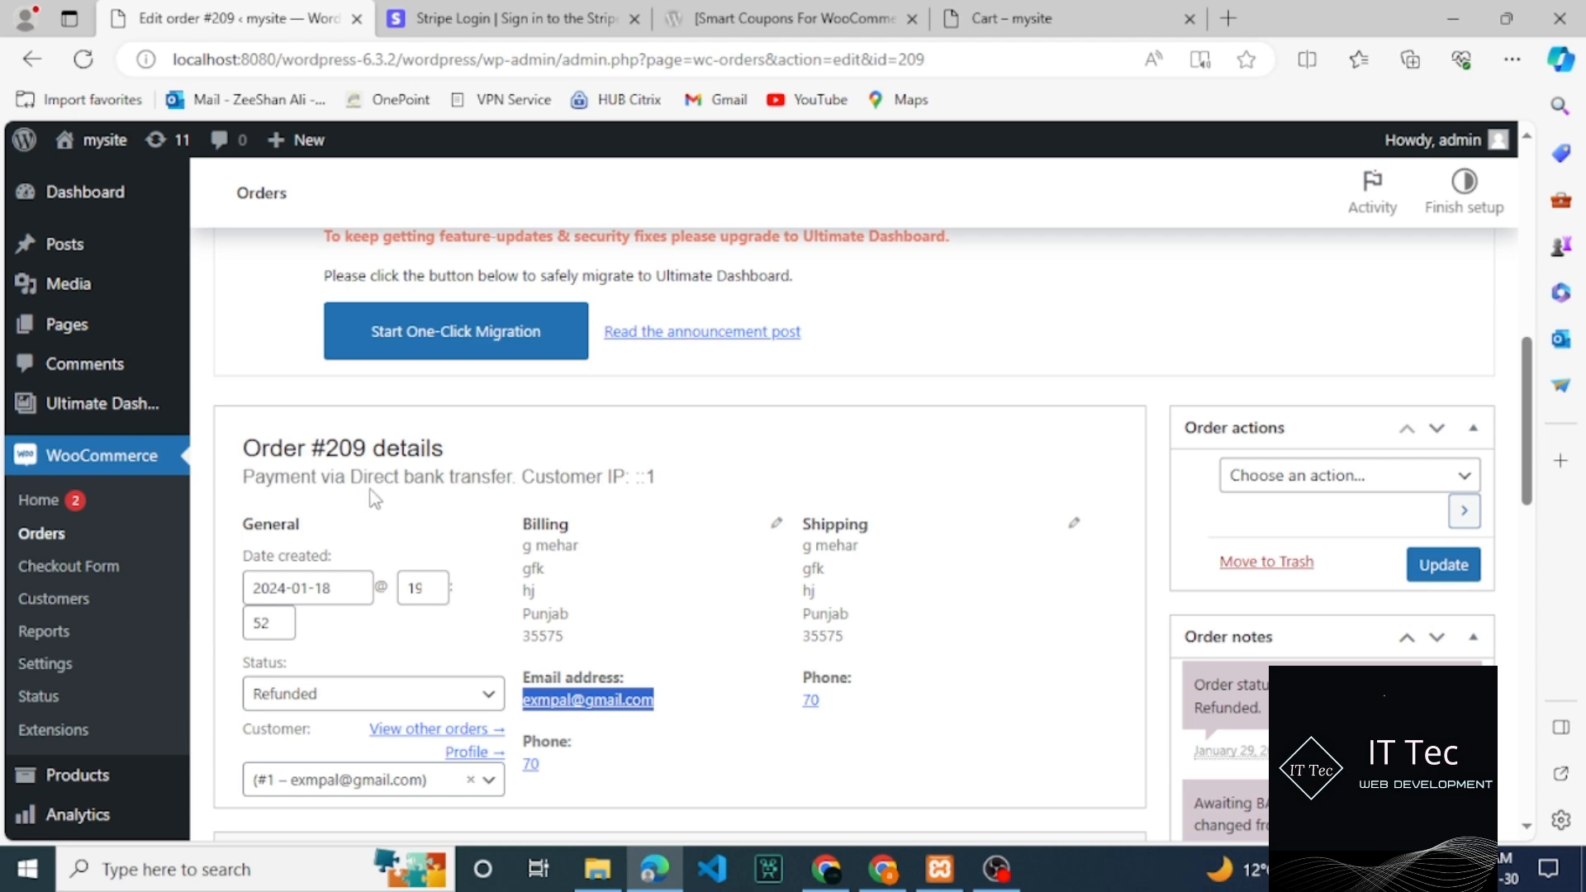
pyautogui.moveTo(347, 477); pyautogui.dragTo(636, 464)
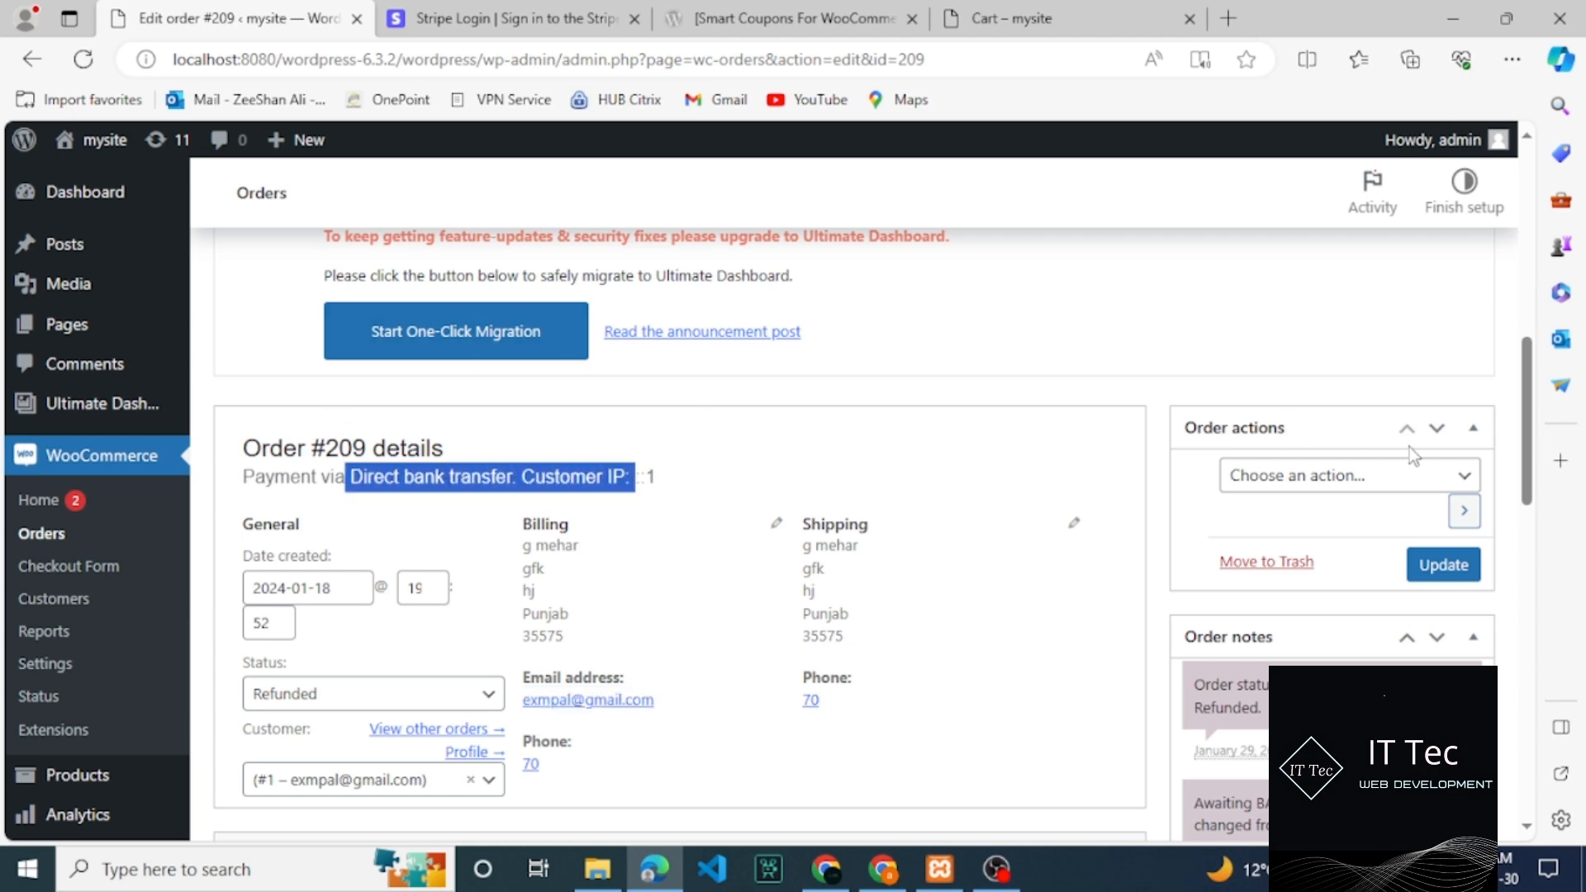
pyautogui.moveTo(1527, 450); pyautogui.dragTo(1525, 347)
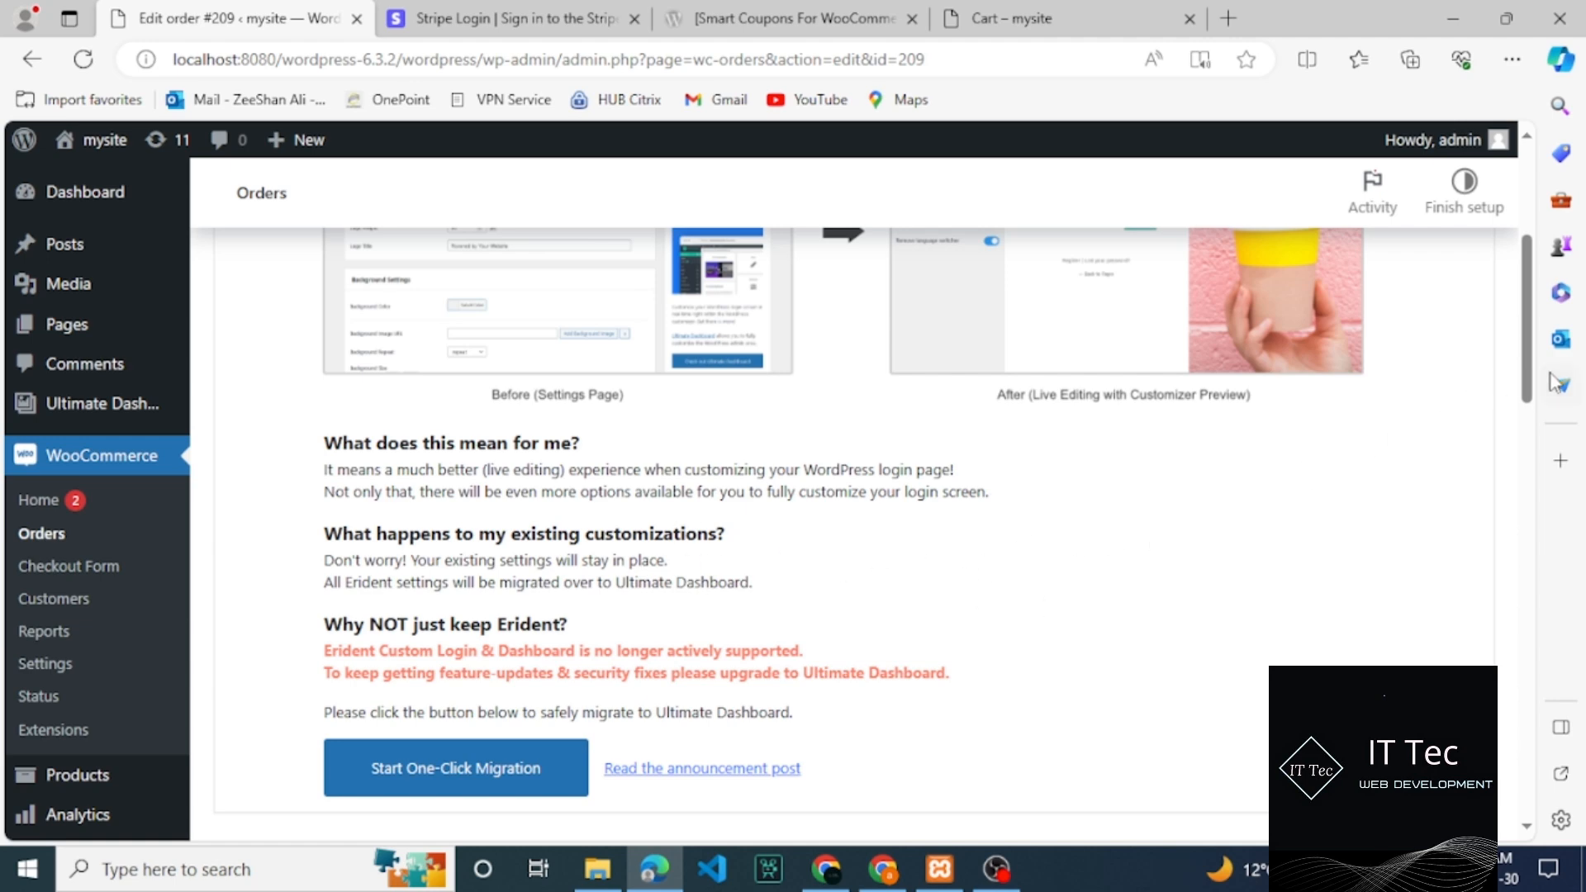
pyautogui.moveTo(1518, 375); pyautogui.dragTo(1534, 501)
pyautogui.click(1312, 353)
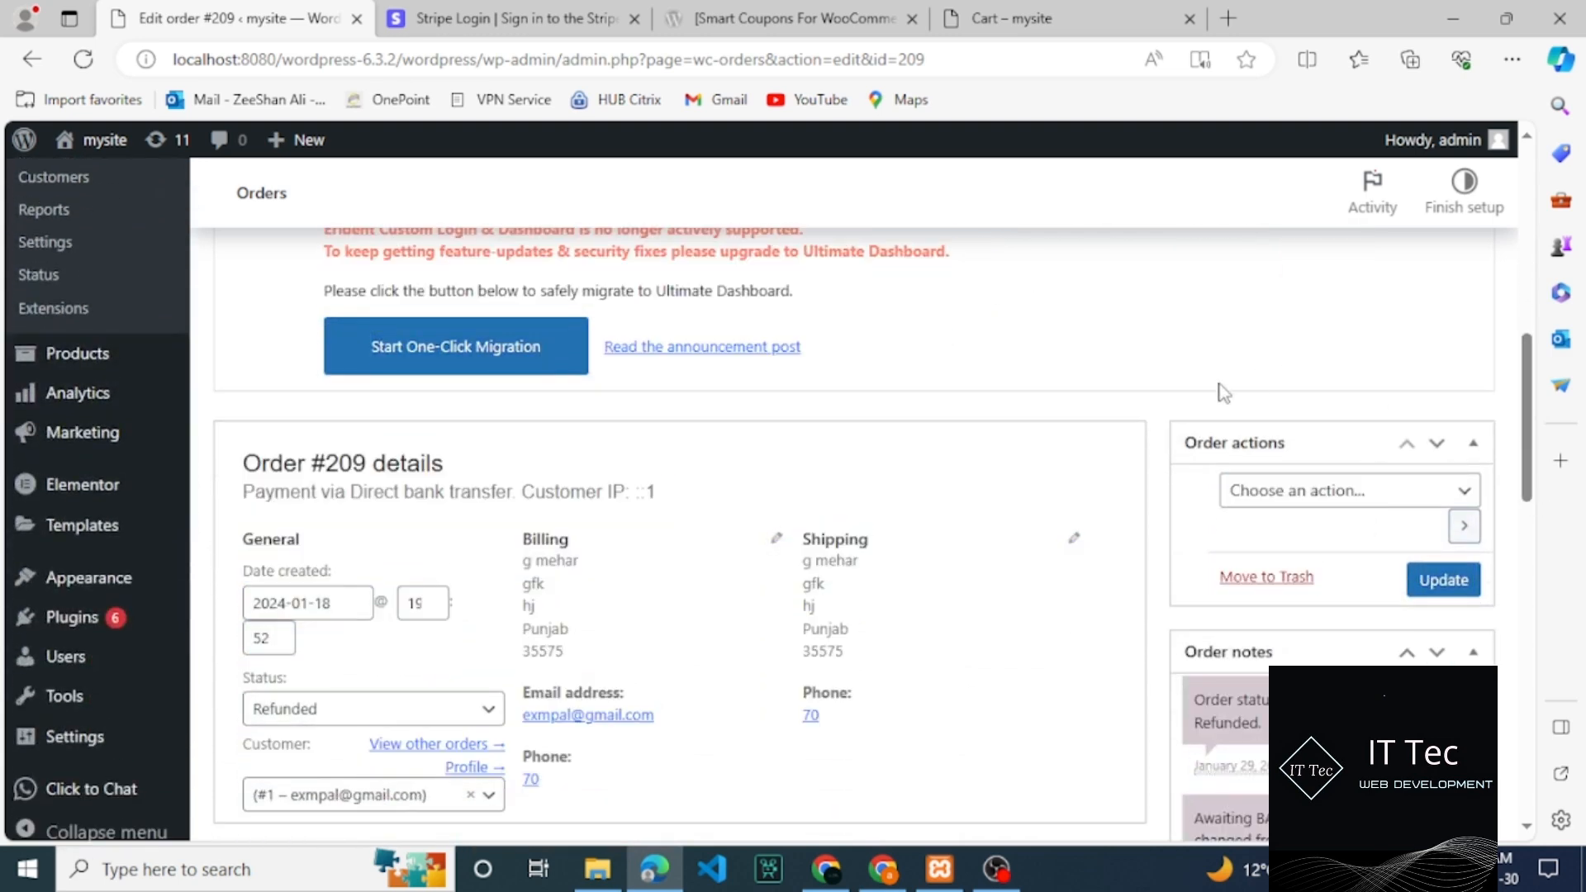